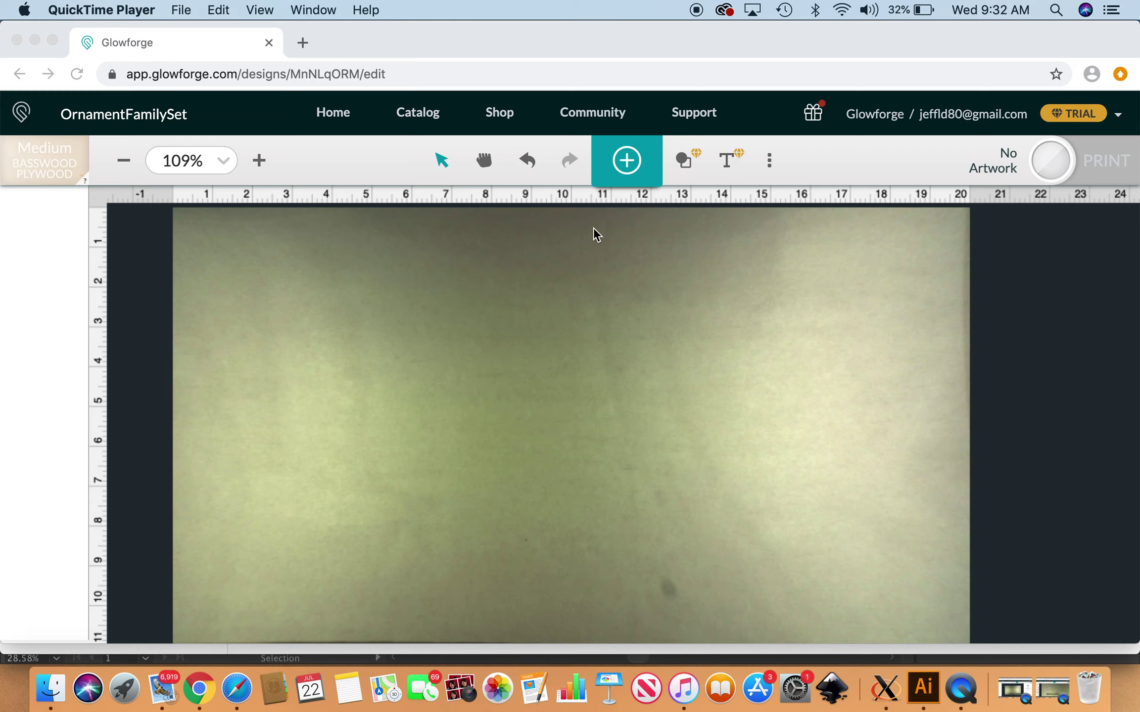
# Upload OrnamentFamilySet.svg, bringing its eight ornament outlines and Our Family engrave onto the bed
pyautogui.click(631, 171)
pyautogui.click(631, 171)
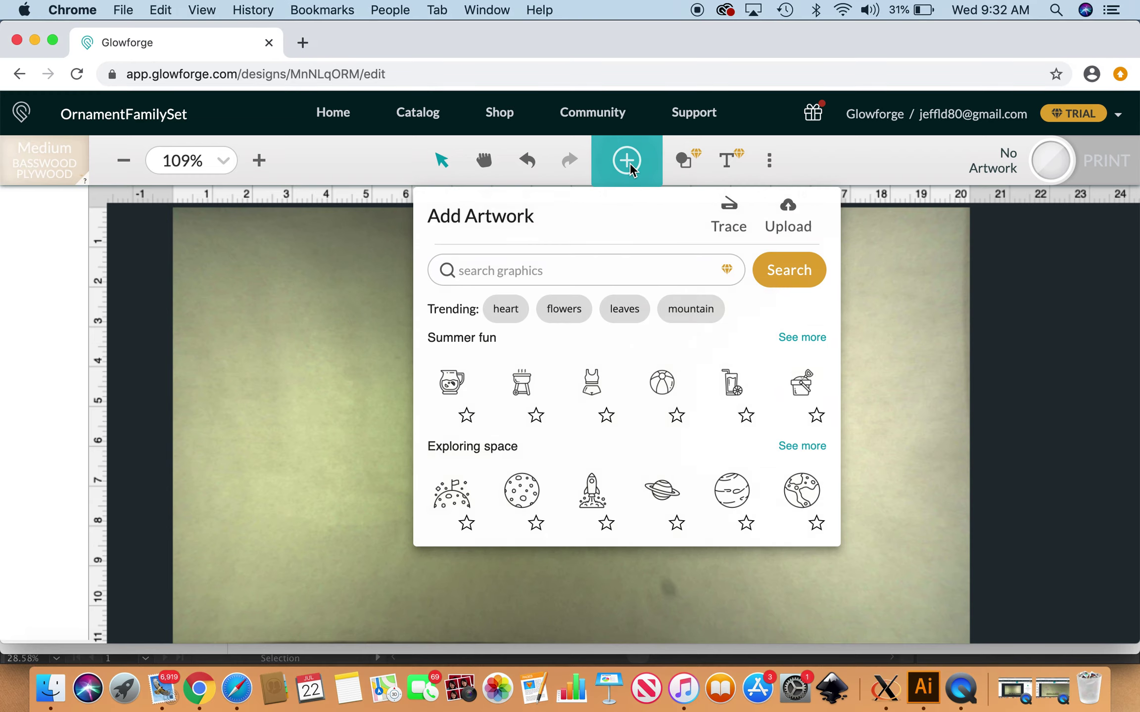
pyautogui.click(788, 216)
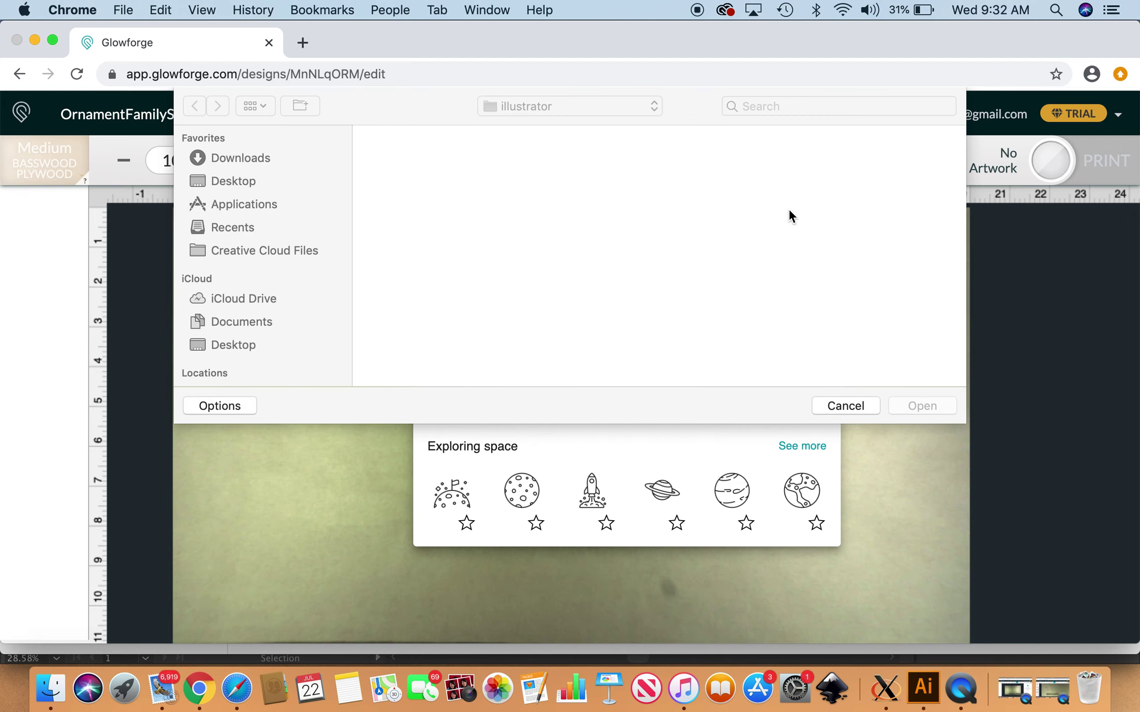
pyautogui.click(407, 172)
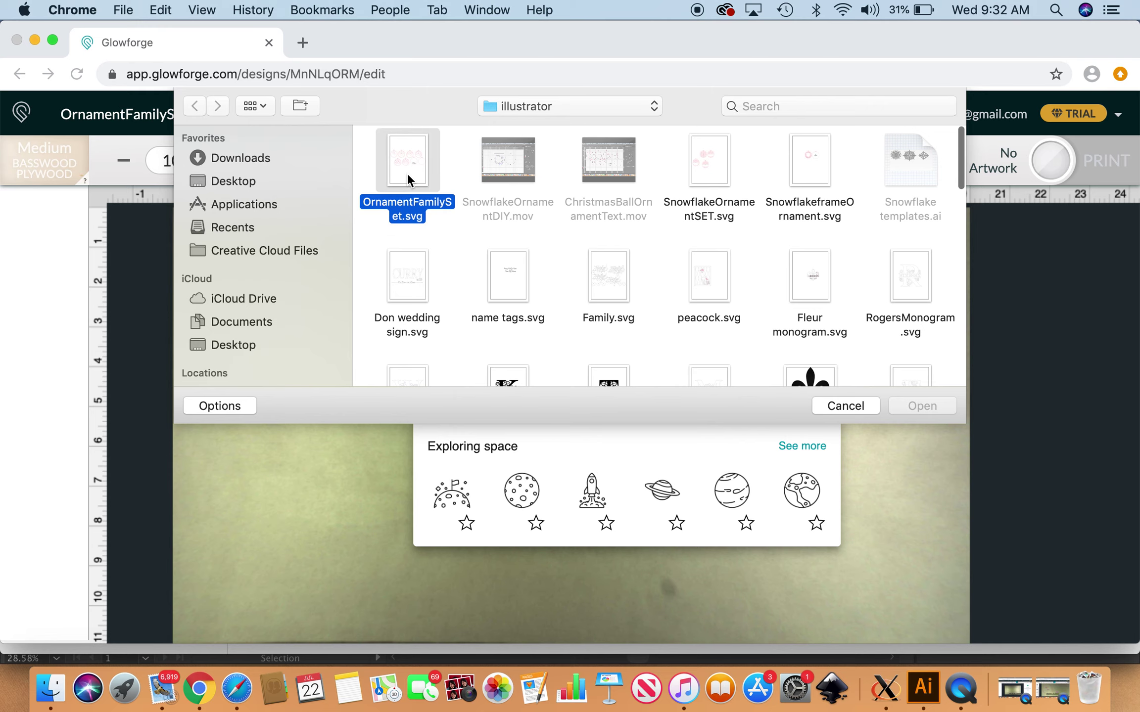
pyautogui.click(923, 405)
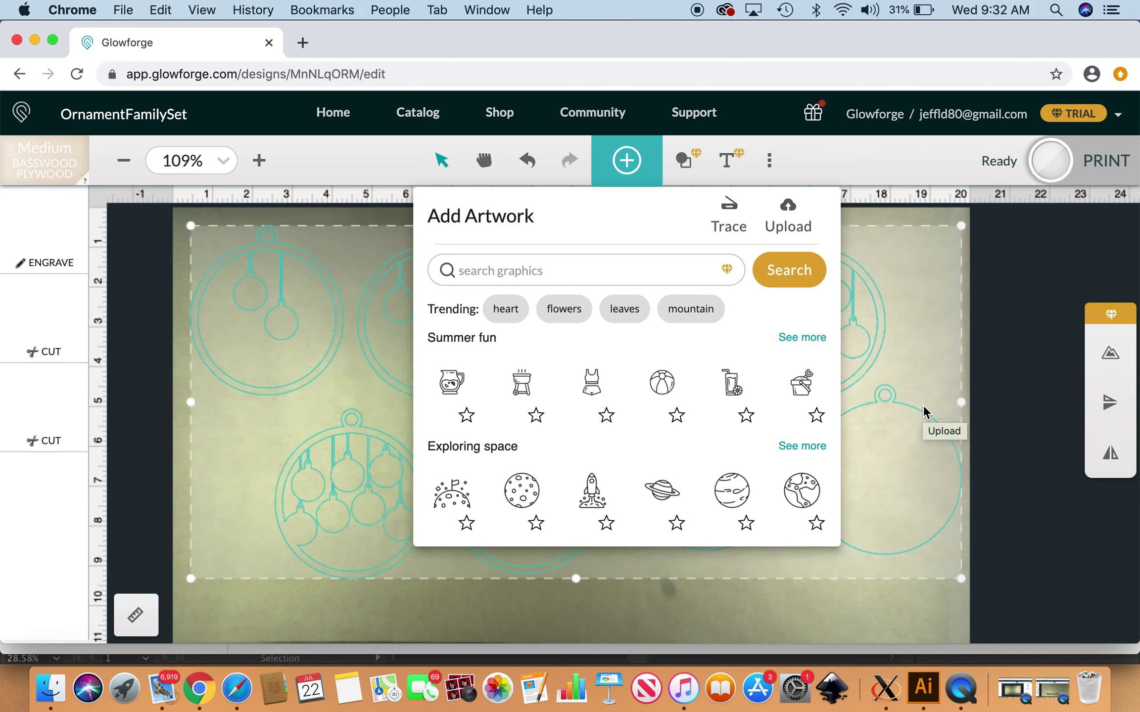
pyautogui.click(1008, 354)
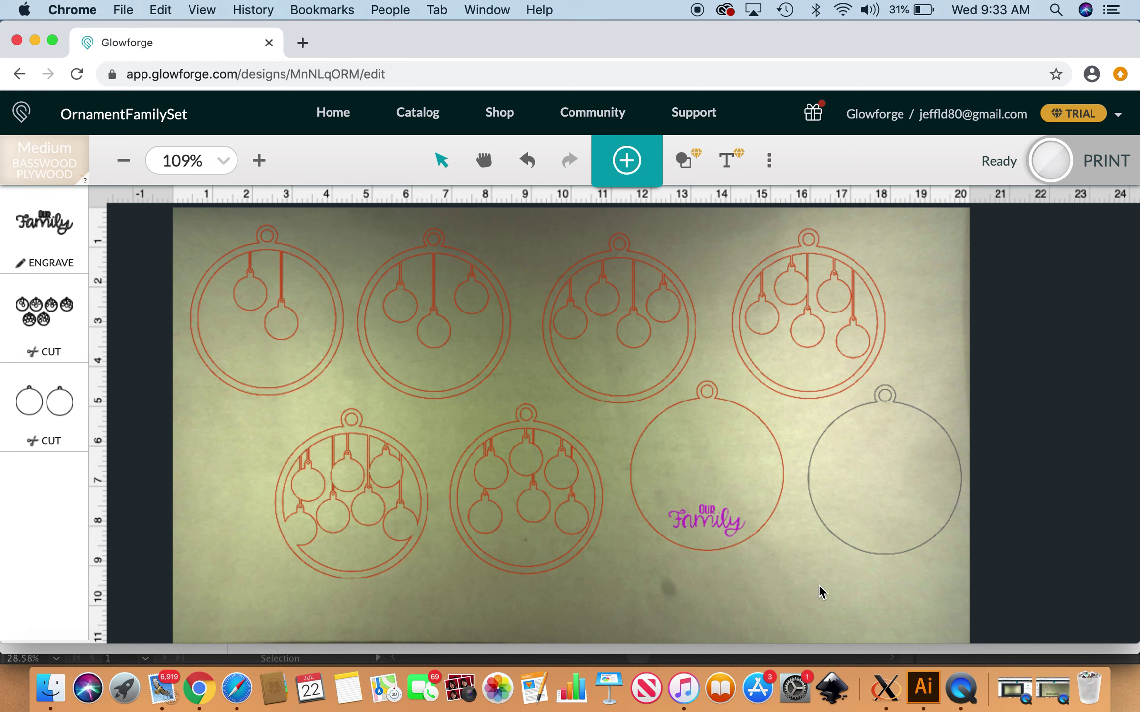
# Nudge the plain grey rightmost ornament slightly left
pyautogui.click(864, 554)
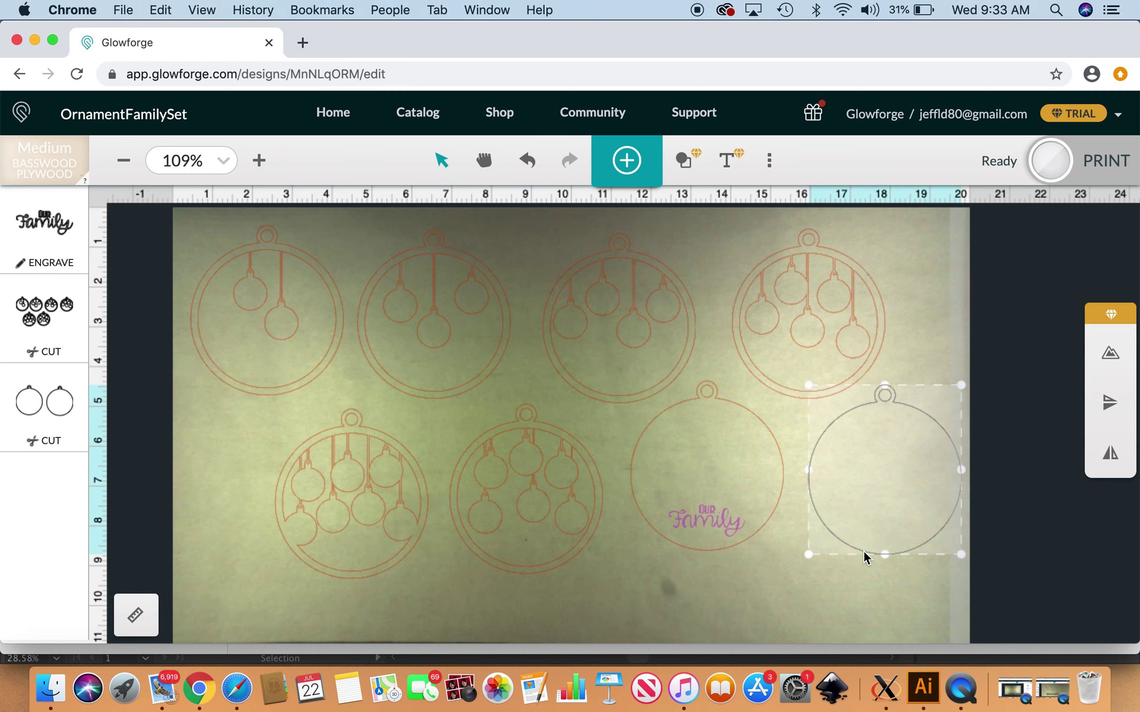
pyautogui.press('Left')
pyautogui.press('Left')
pyautogui.press('Left')
pyautogui.press('Left')
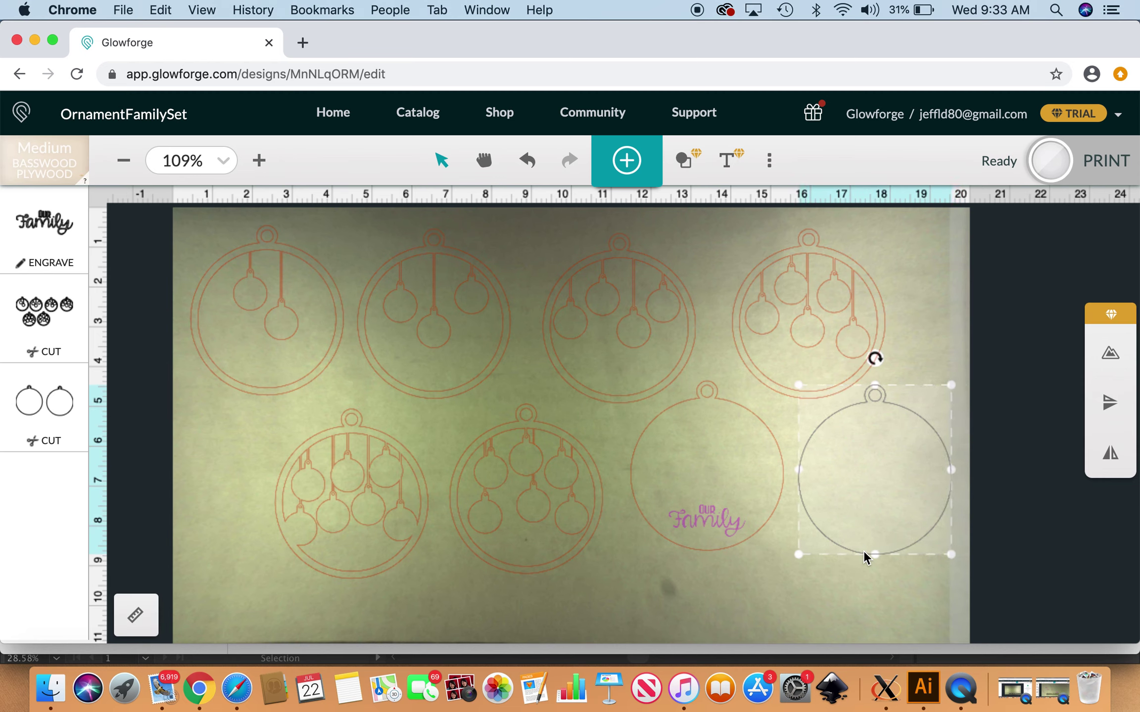
pyautogui.click(760, 580)
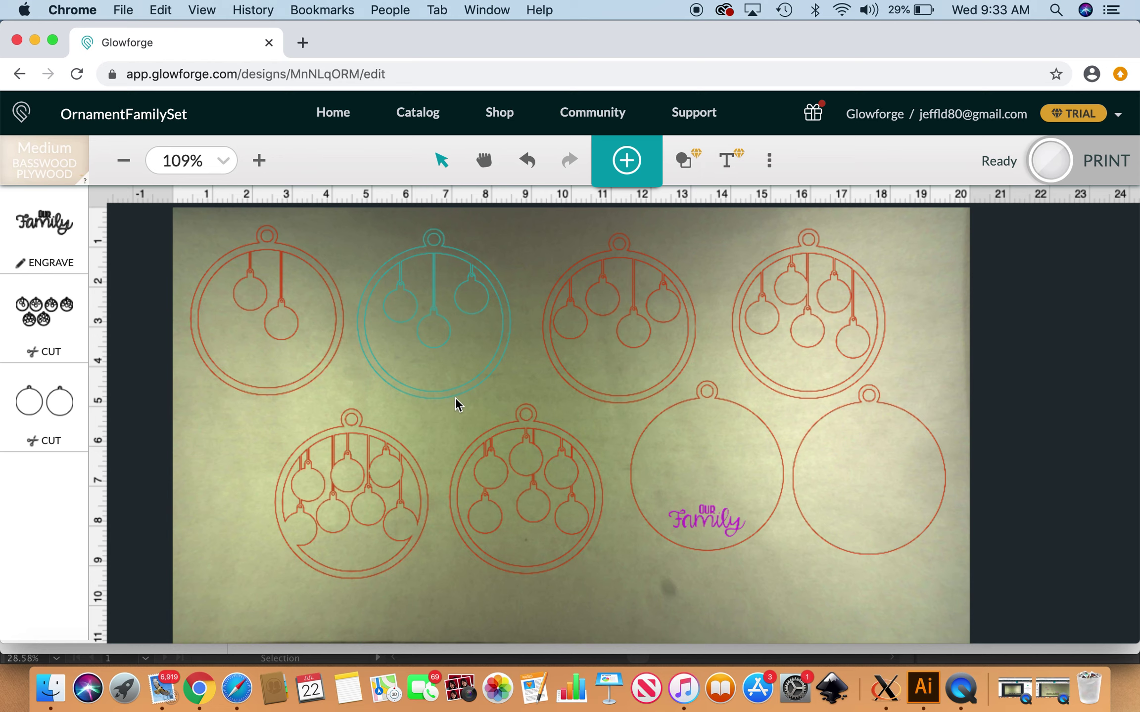
# Try the two-ball ornament over the Our Family ornament, then return it to the top row
pyautogui.moveTo(455, 395); pyautogui.dragTo(726, 550)
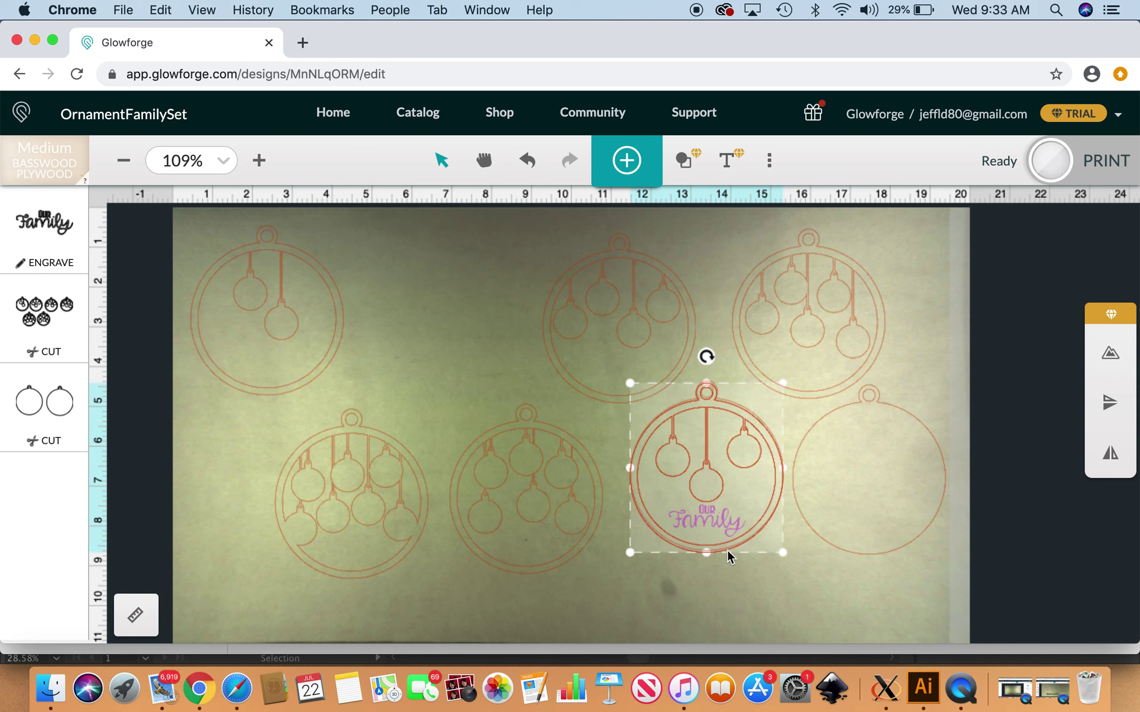
pyautogui.moveTo(728, 549); pyautogui.dragTo(460, 397)
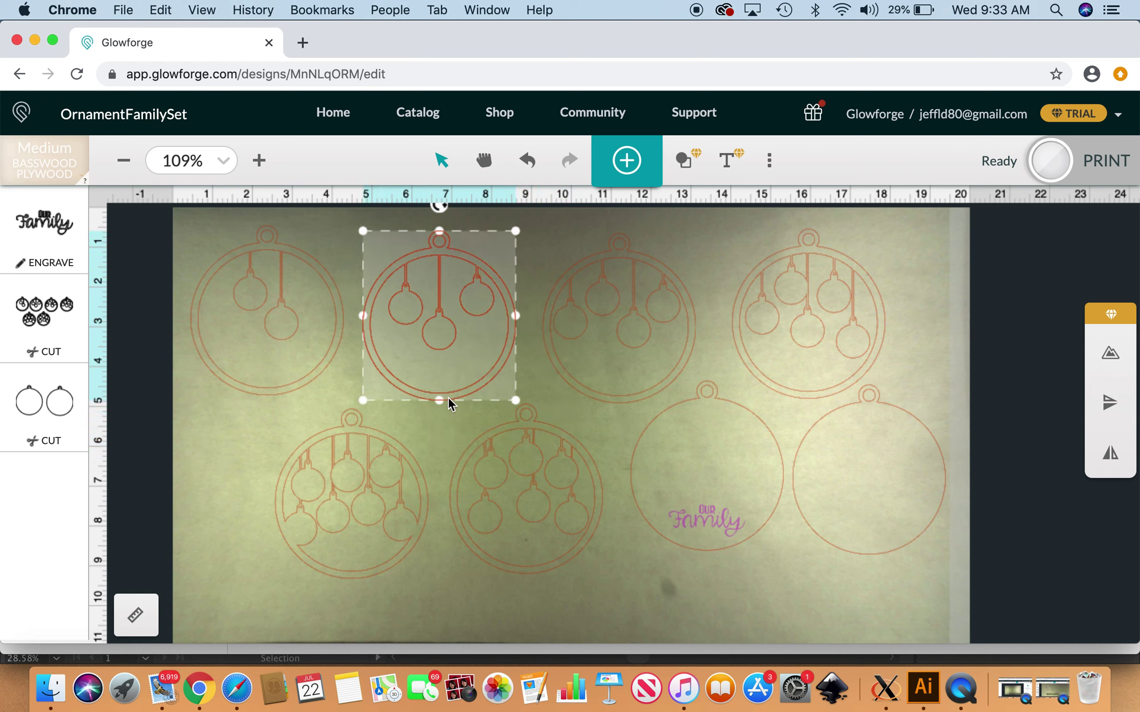
pyautogui.click(260, 452)
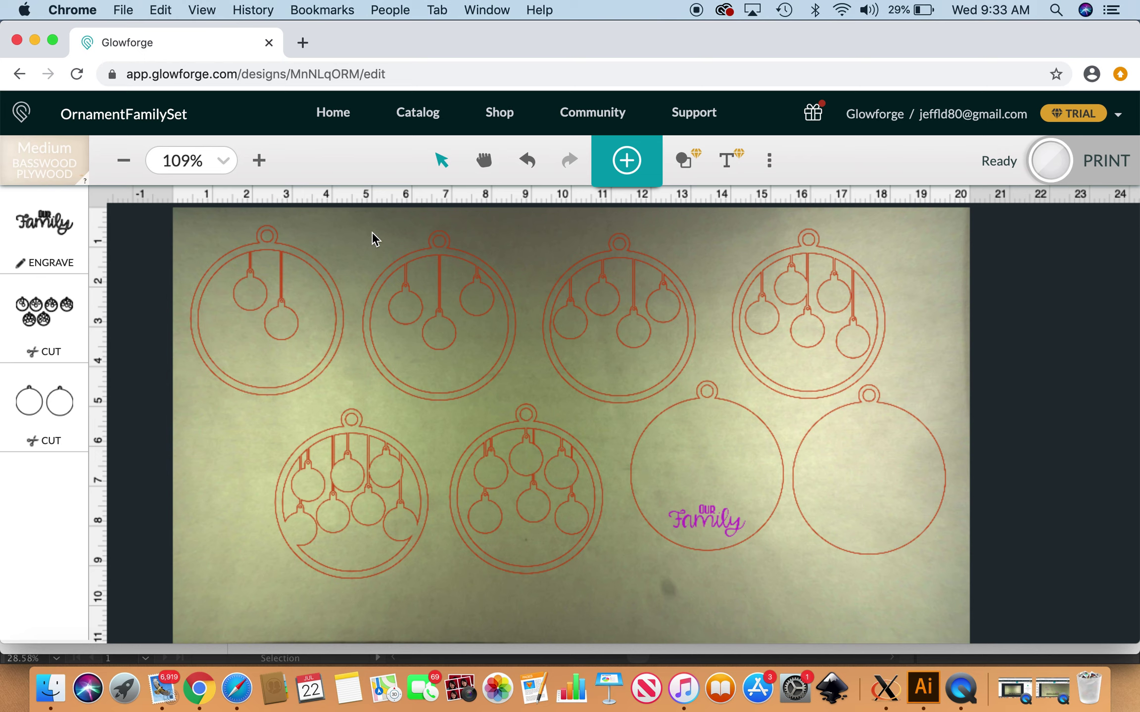
# Marquee-delete the three right-hand top-row ornaments, then the two bottom-left ornaments
pyautogui.moveTo(386, 226); pyautogui.dragTo(896, 339)
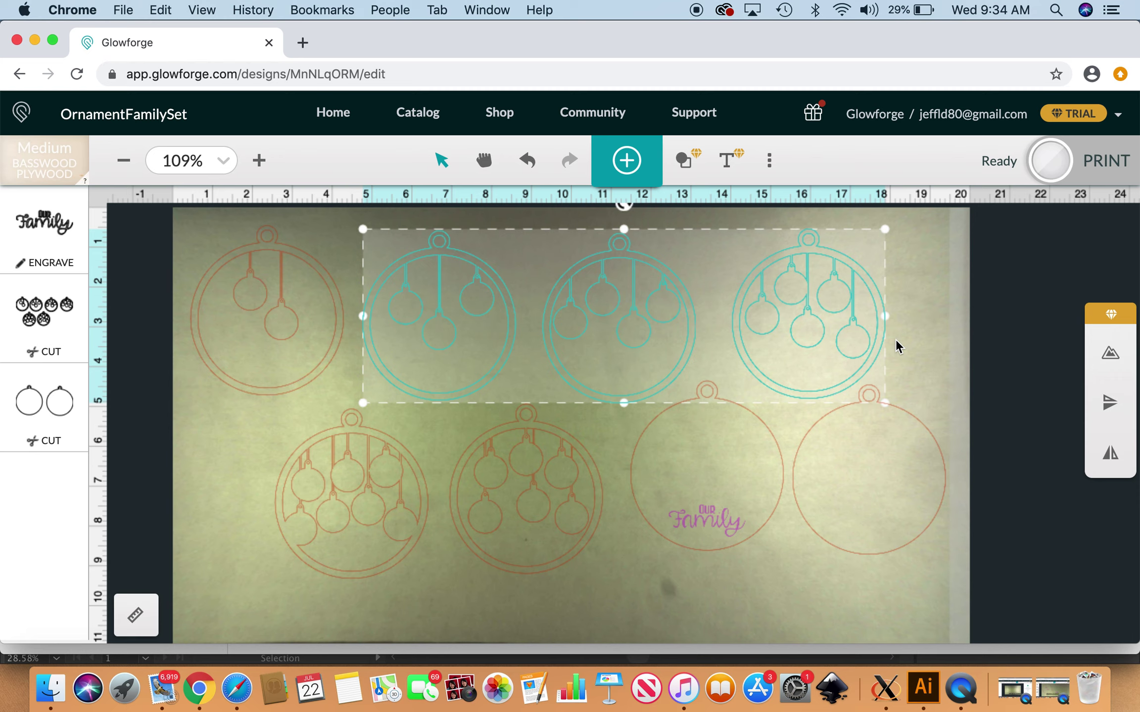
pyautogui.press('Delete')
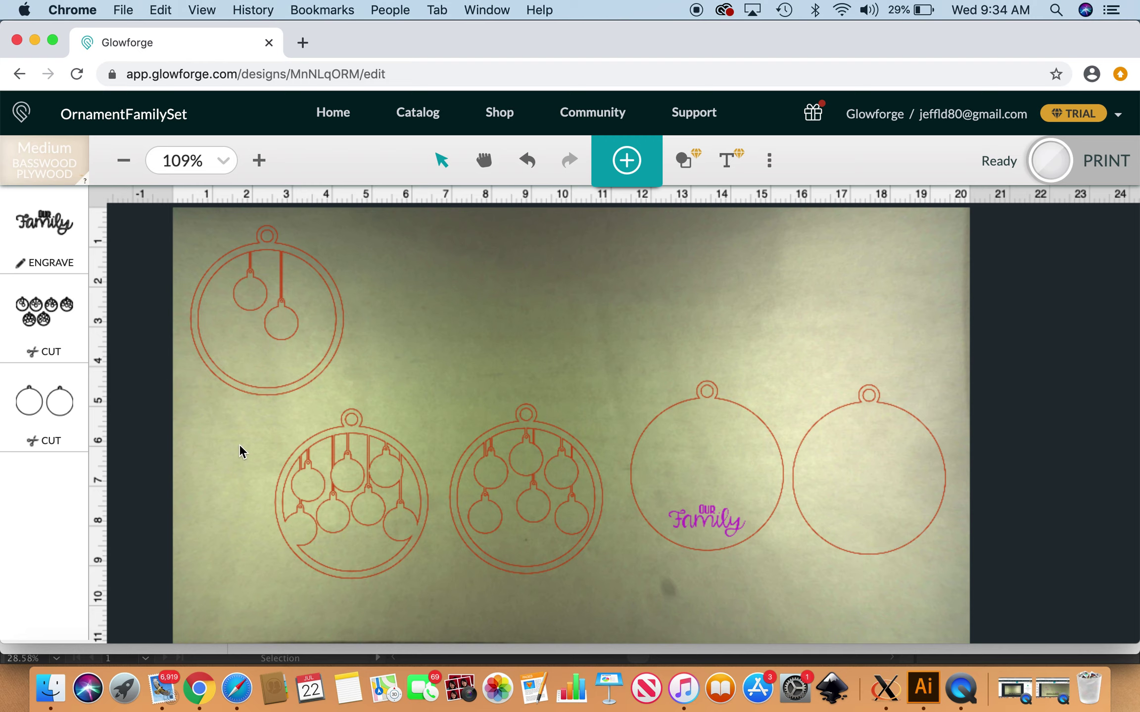
pyautogui.moveTo(240, 443); pyautogui.dragTo(571, 550)
pyautogui.press('Delete')
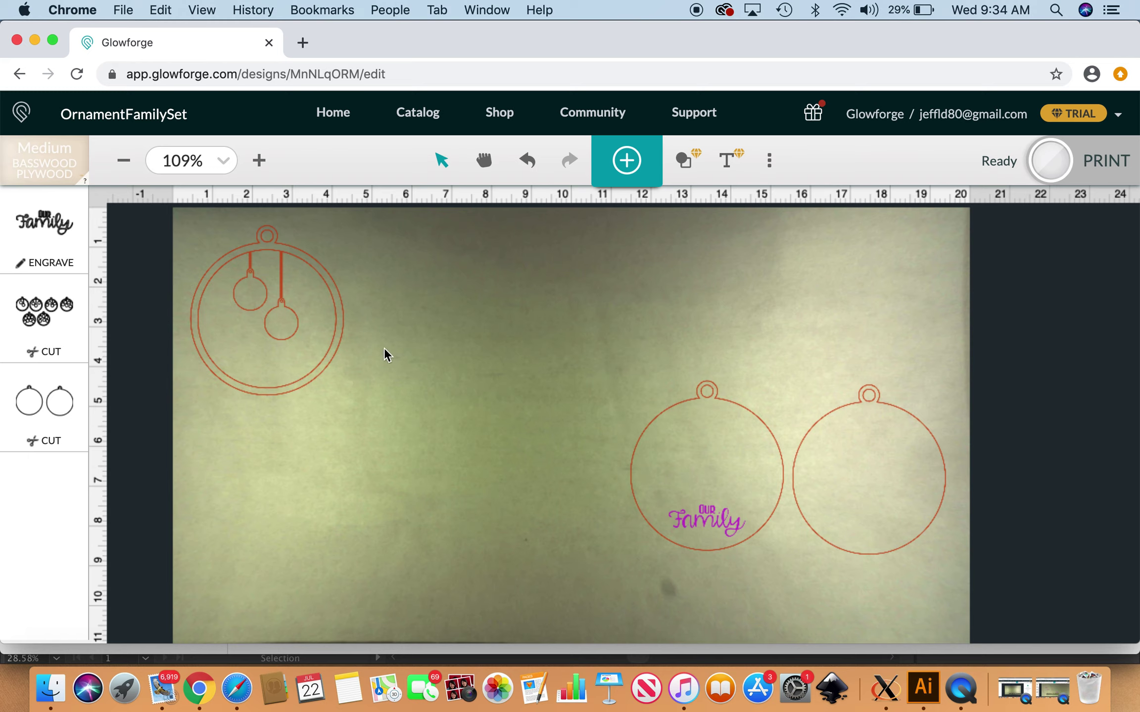
# Delete the Our Family ornament
pyautogui.click(781, 456)
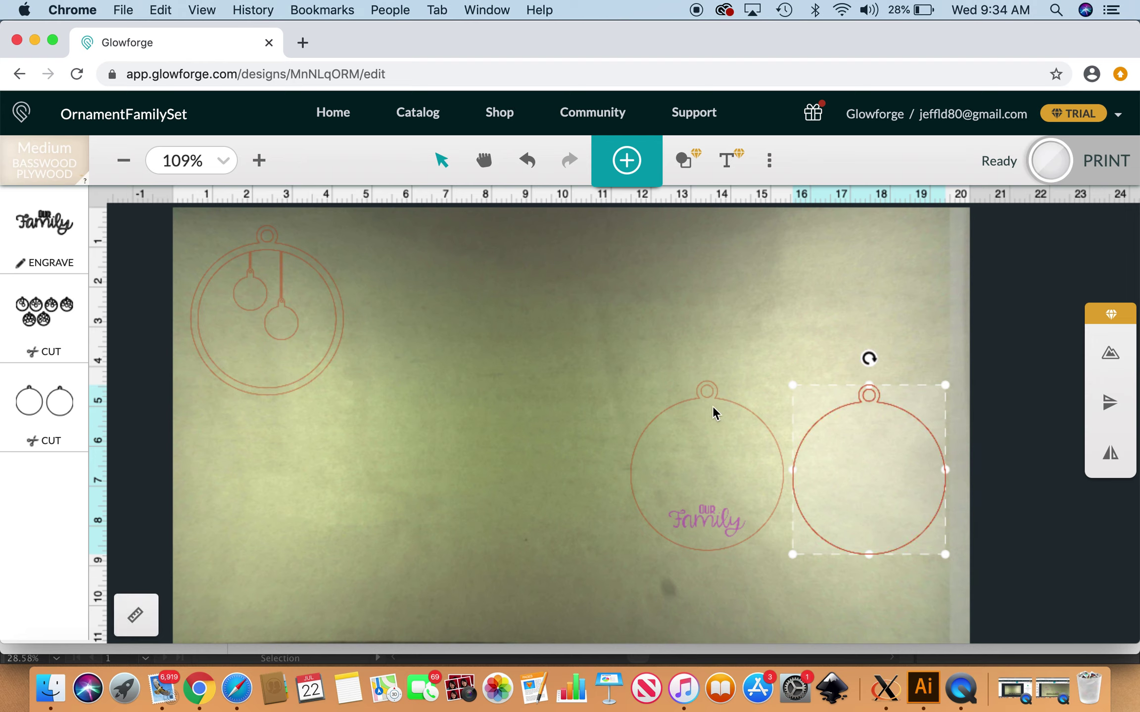
pyautogui.click(708, 387)
pyautogui.press('Delete')
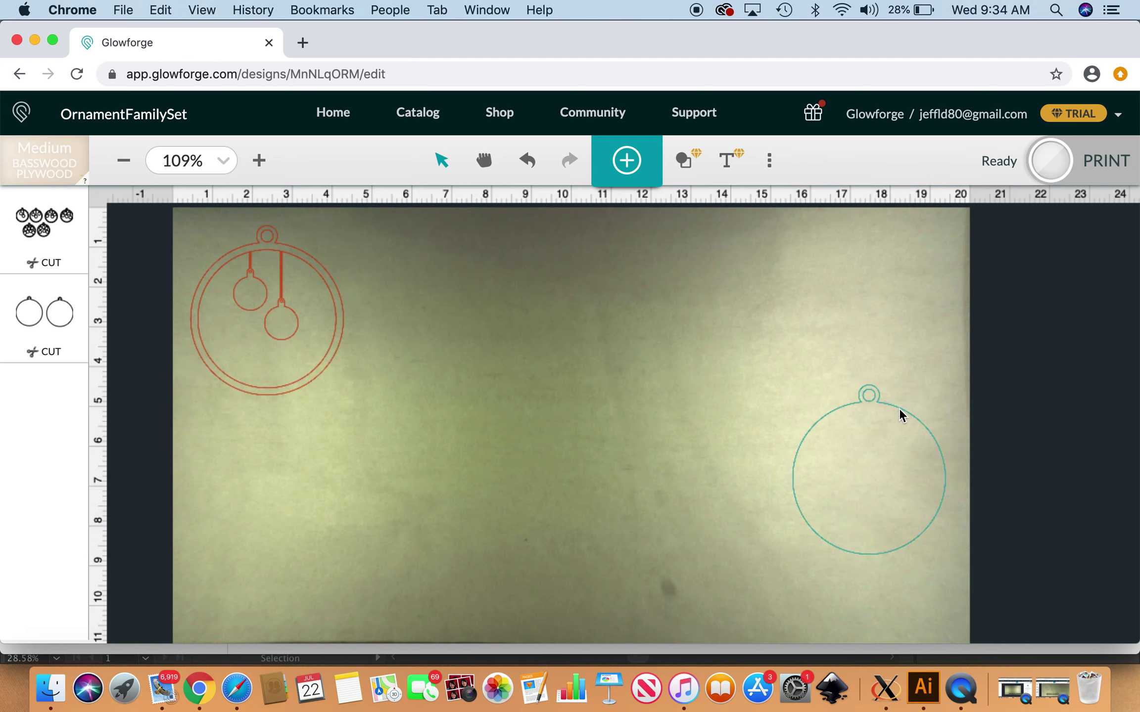
# Move the plain ornament up beside the top-left two-ball ornament
pyautogui.moveTo(899, 410); pyautogui.dragTo(464, 262)
pyautogui.click(589, 316)
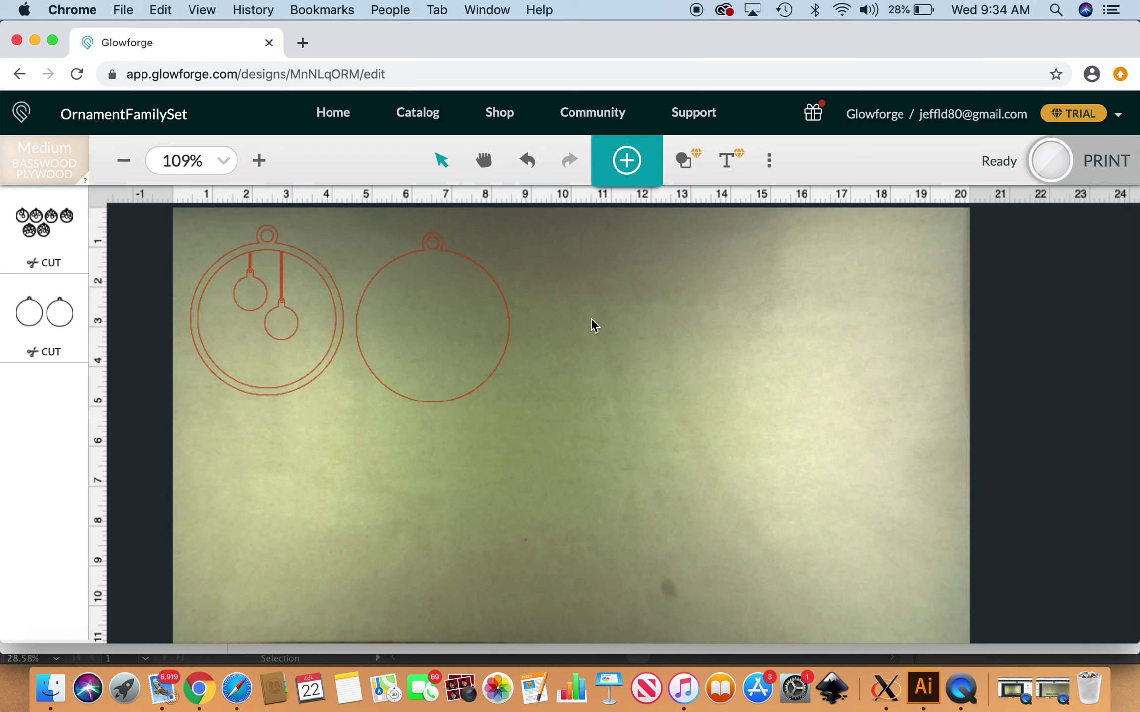
pyautogui.click(509, 316)
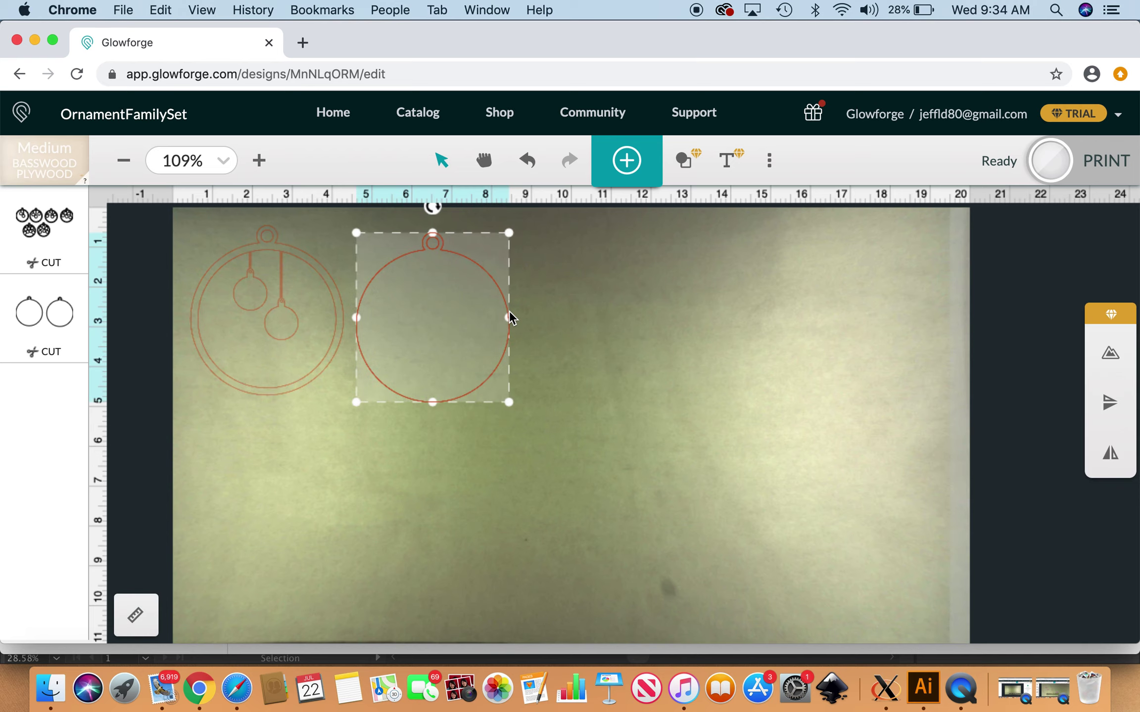
pyautogui.moveTo(497, 287)
pyautogui.mouseDown()
pyautogui.moveTo(588, 284)
pyautogui.moveTo(452, 286)
pyautogui.moveTo(497, 287)
pyautogui.mouseUp()
# Copy and paste a test duplicate of the plain ornament, then delete it
pyautogui.press('super+c')
pyautogui.press('super+v')
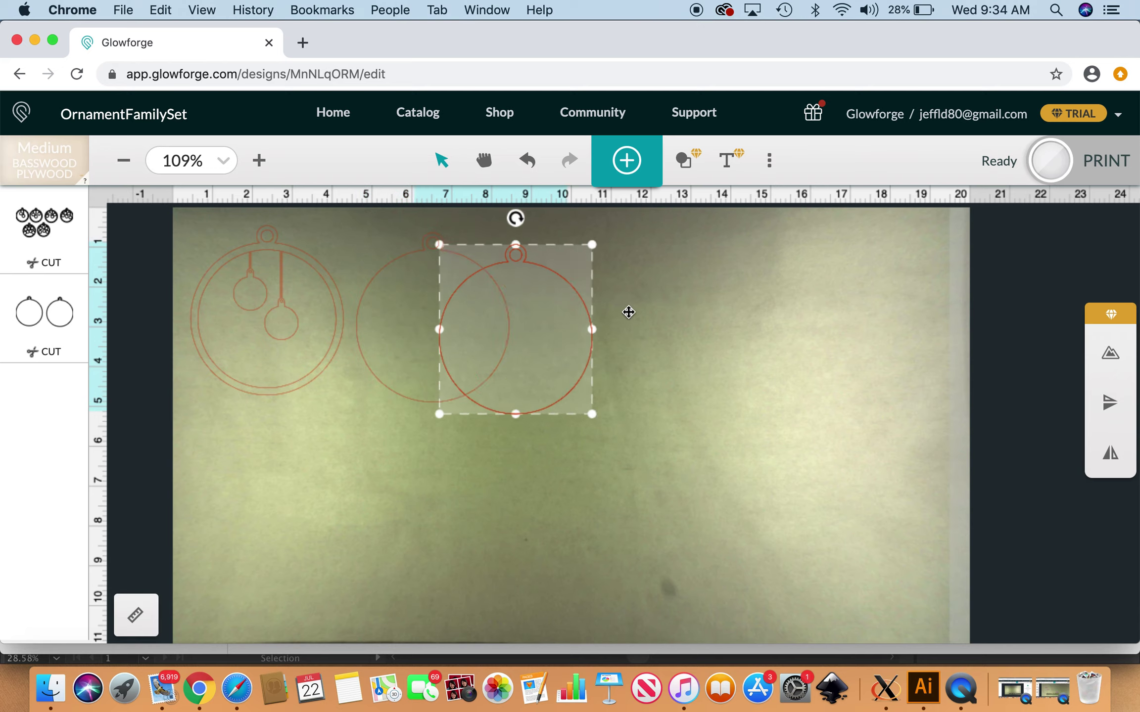
pyautogui.moveTo(584, 310); pyautogui.dragTo(662, 295)
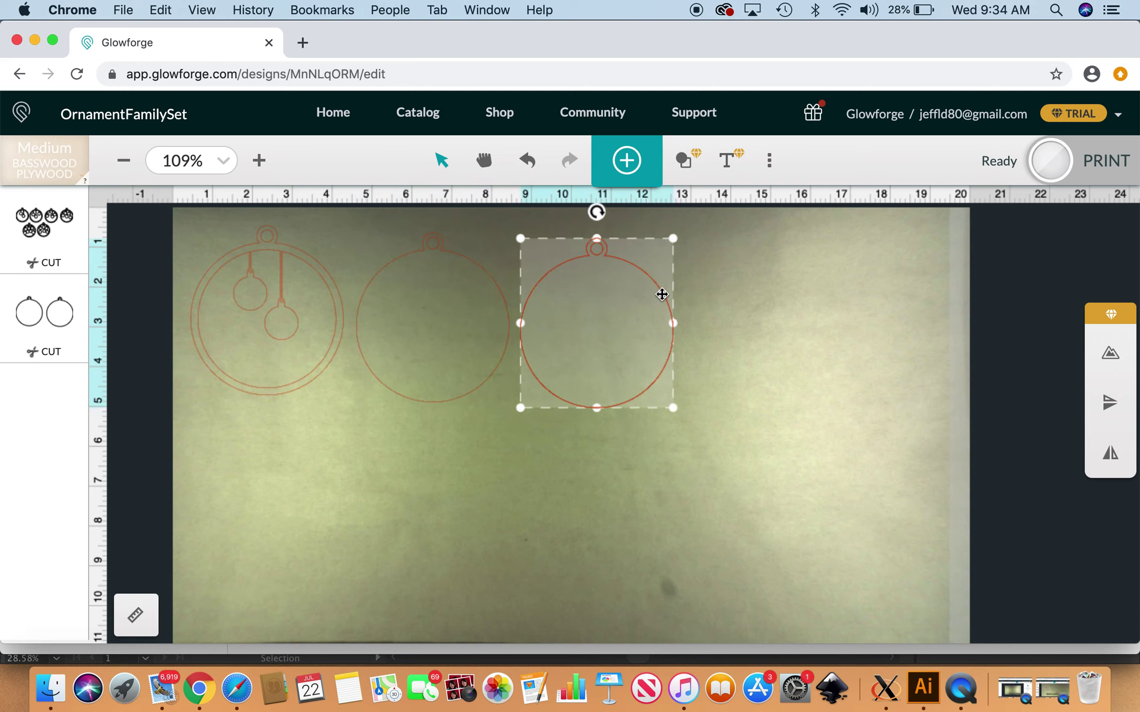
pyautogui.press('BackSpace')
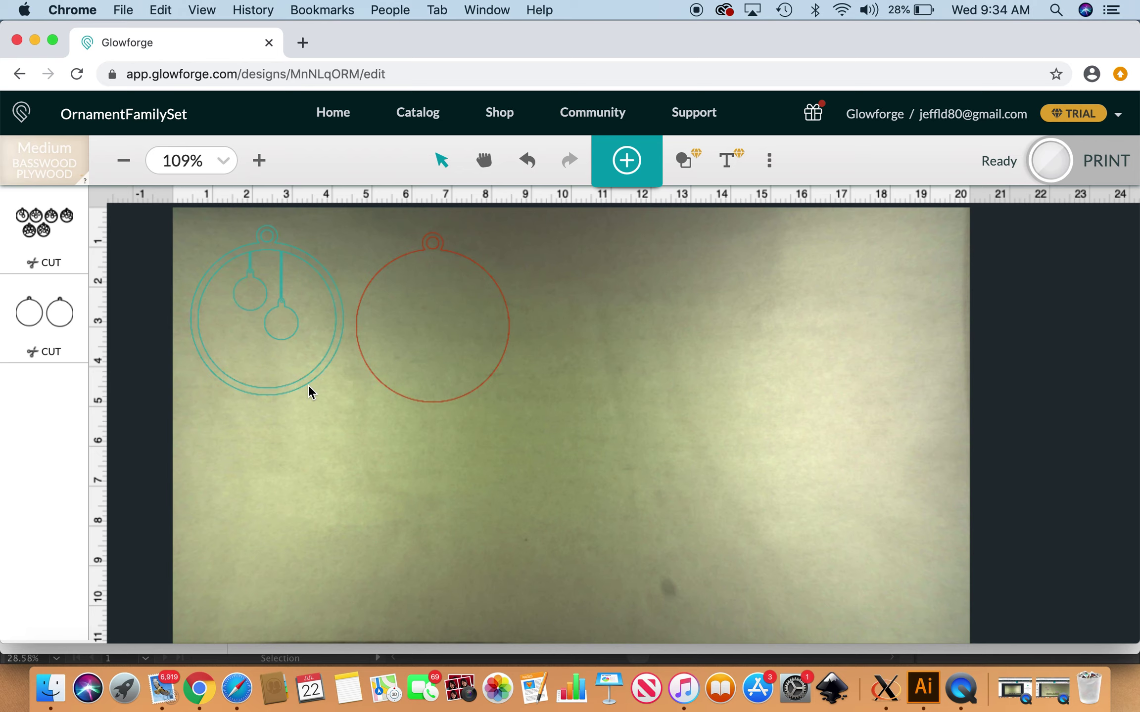
pyautogui.keyDown('ctrl'); pyautogui.scroll(5, 270, 333); pyautogui.keyUp('ctrl')
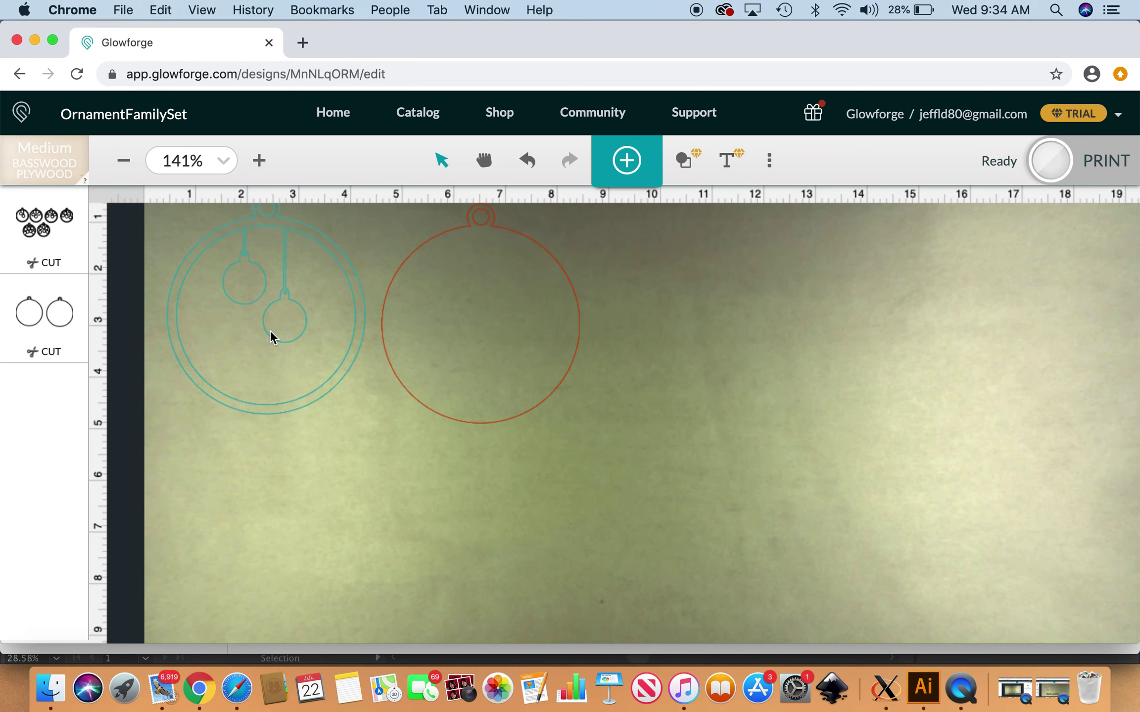
# Add the text 'Susan' and place it on the upper inner ball of the left ornament
pyautogui.hscroll(-5, 270, 333)
pyautogui.scroll(3, 270, 333)
pyautogui.keyDown('ctrl'); pyautogui.scroll(4, 269, 332); pyautogui.keyUp('ctrl')
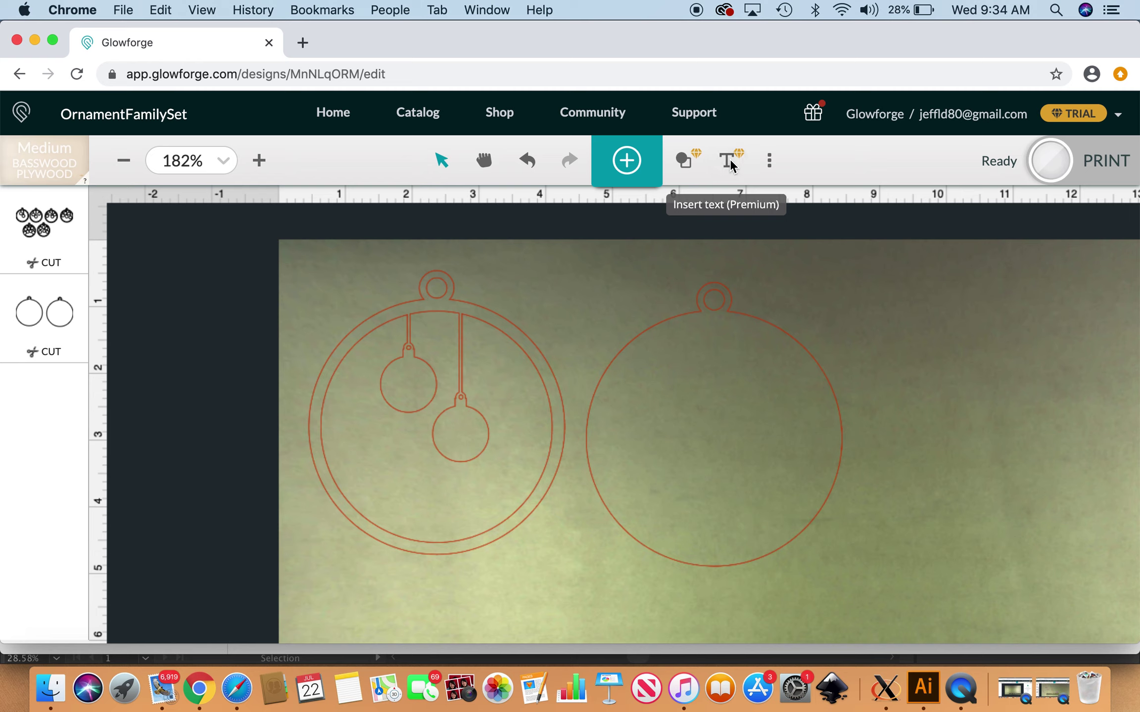
pyautogui.click(730, 159)
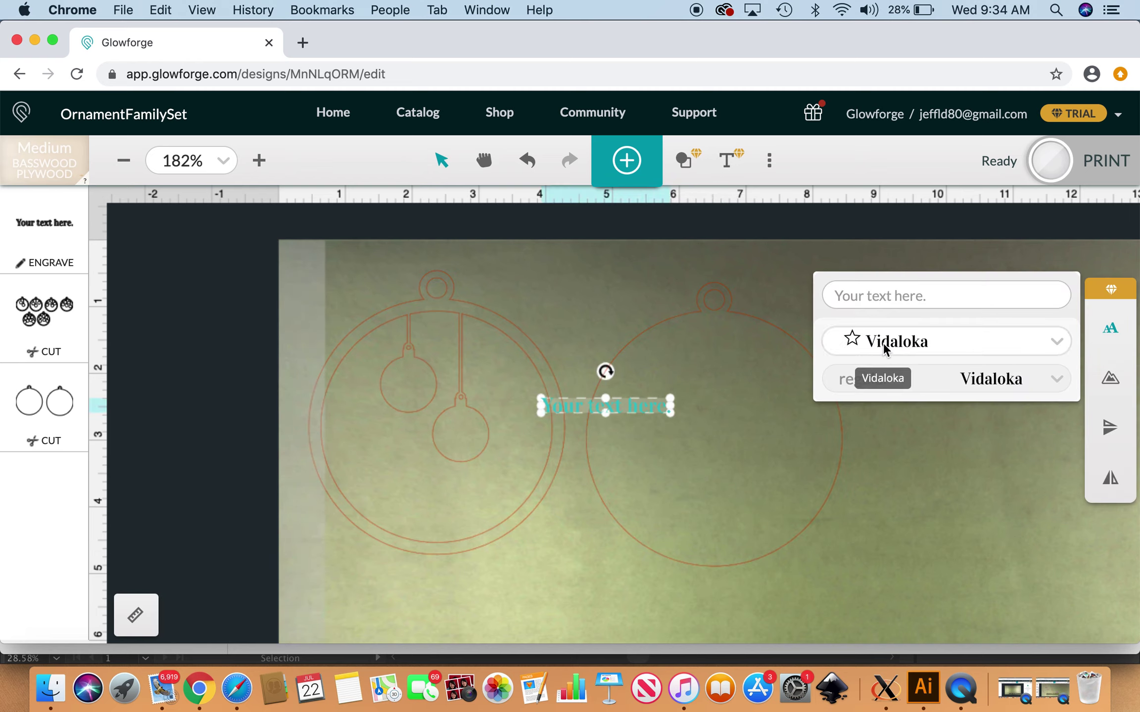
pyautogui.click(857, 297)
pyautogui.click(857, 297)
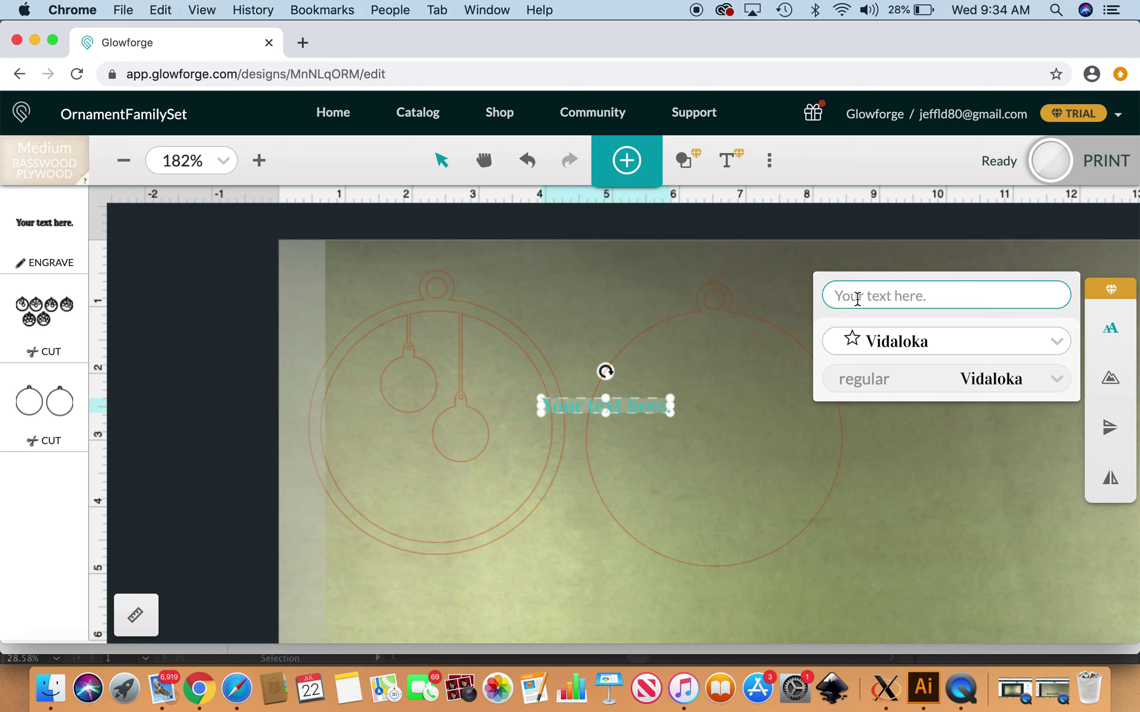
pyautogui.write('Susa')
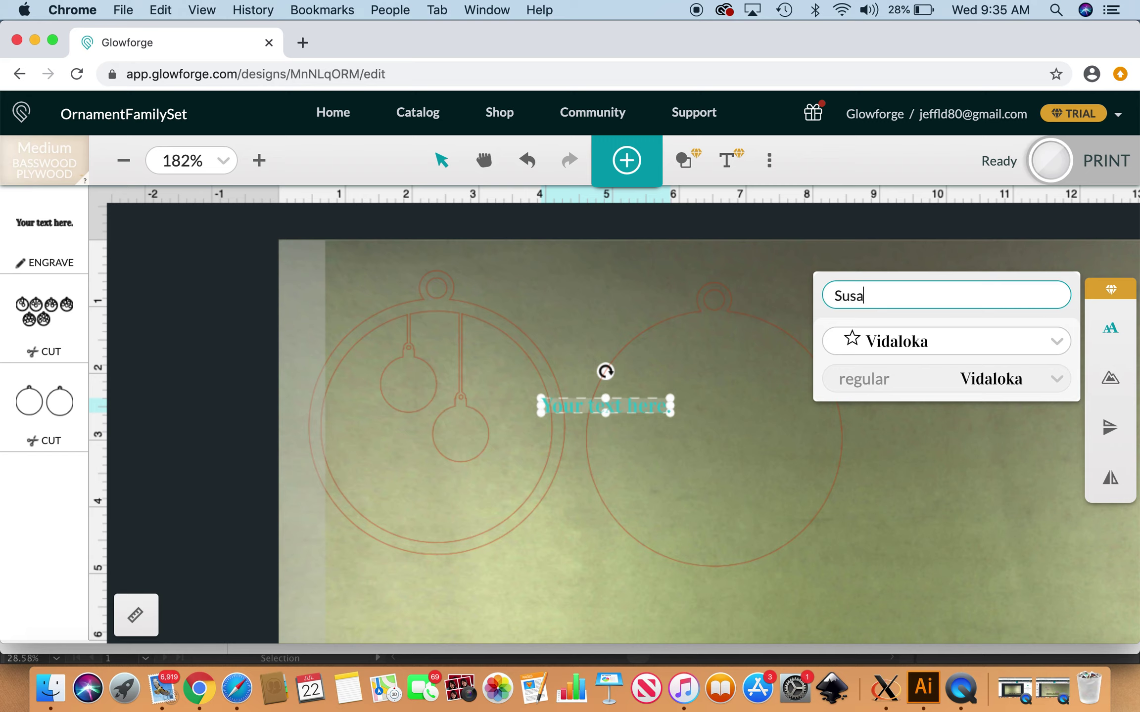
pyautogui.write('n')
pyautogui.press('Return')
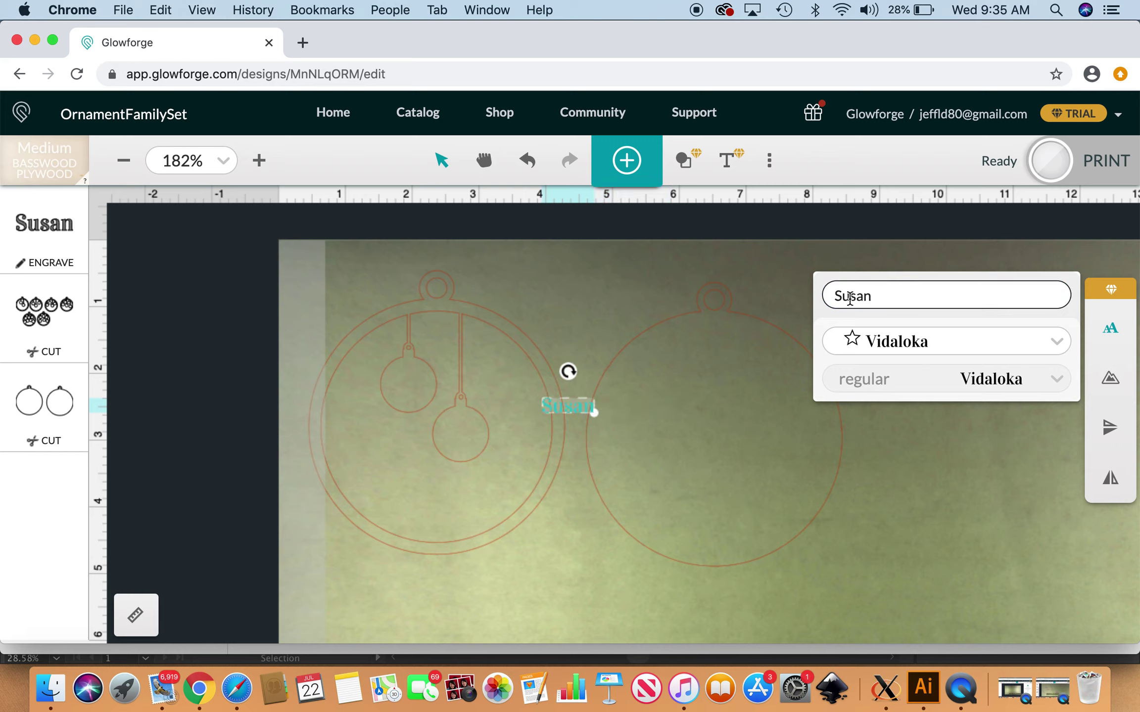
pyautogui.moveTo(556, 402); pyautogui.dragTo(431, 390)
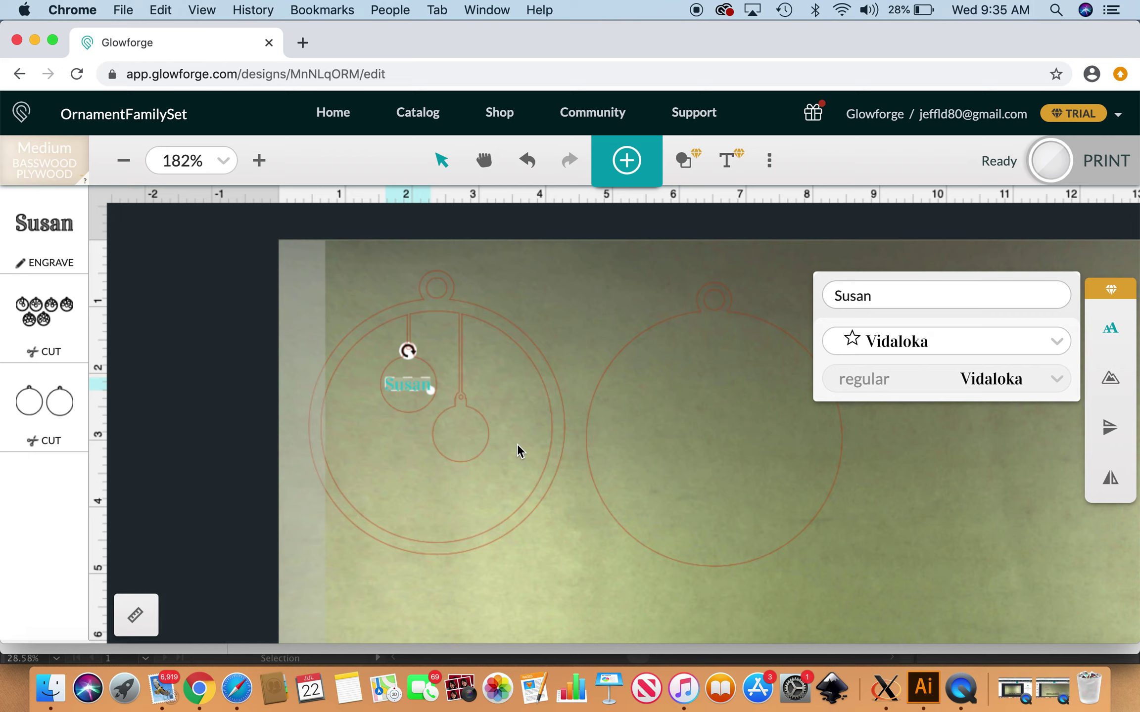
pyautogui.click(598, 324)
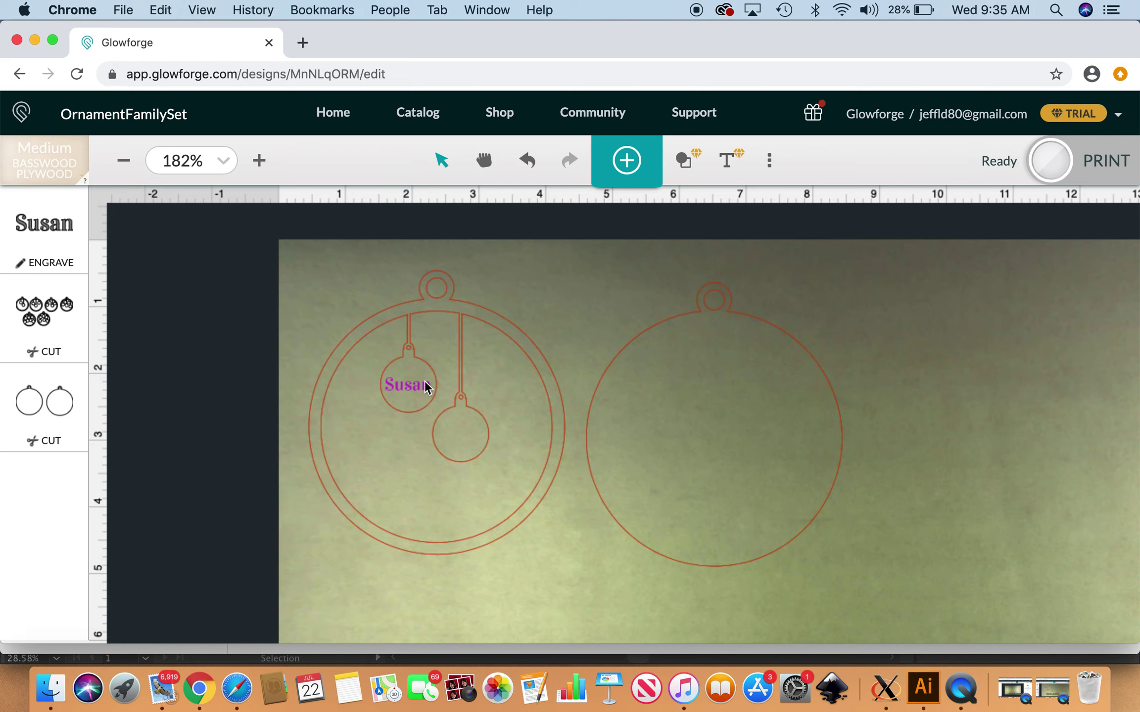
pyautogui.click(399, 393)
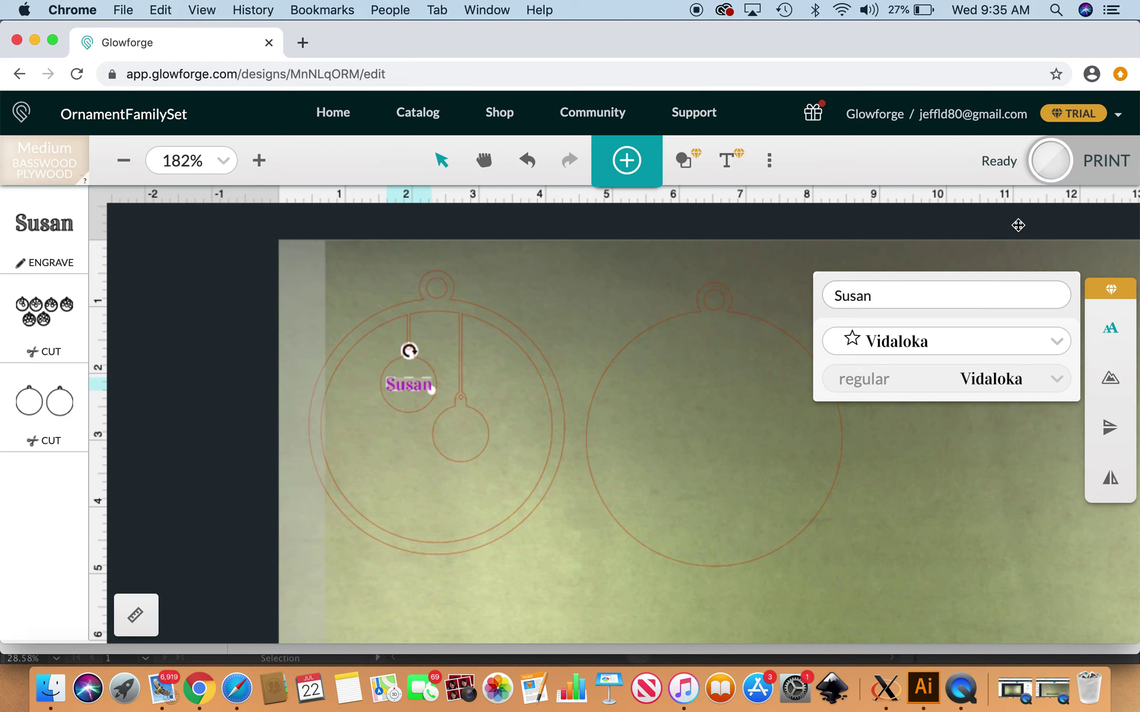
# Add 'Kevin' in Vidaloka and place it on the lower inner ball
pyautogui.click(732, 165)
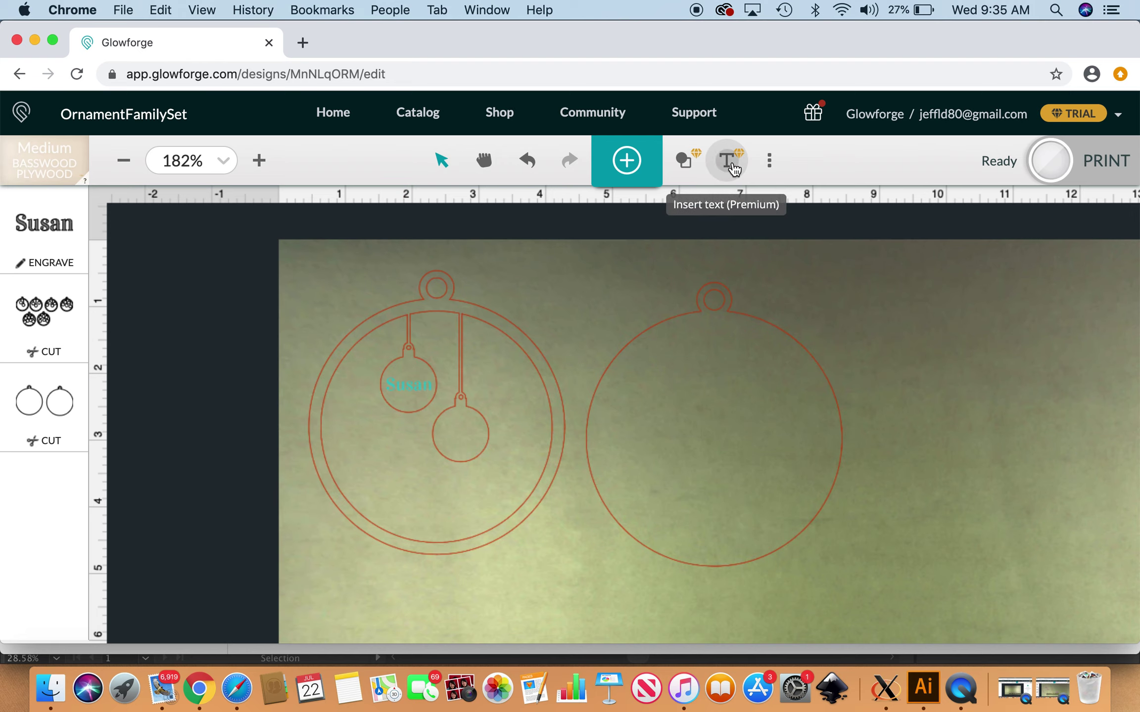
pyautogui.click(830, 352)
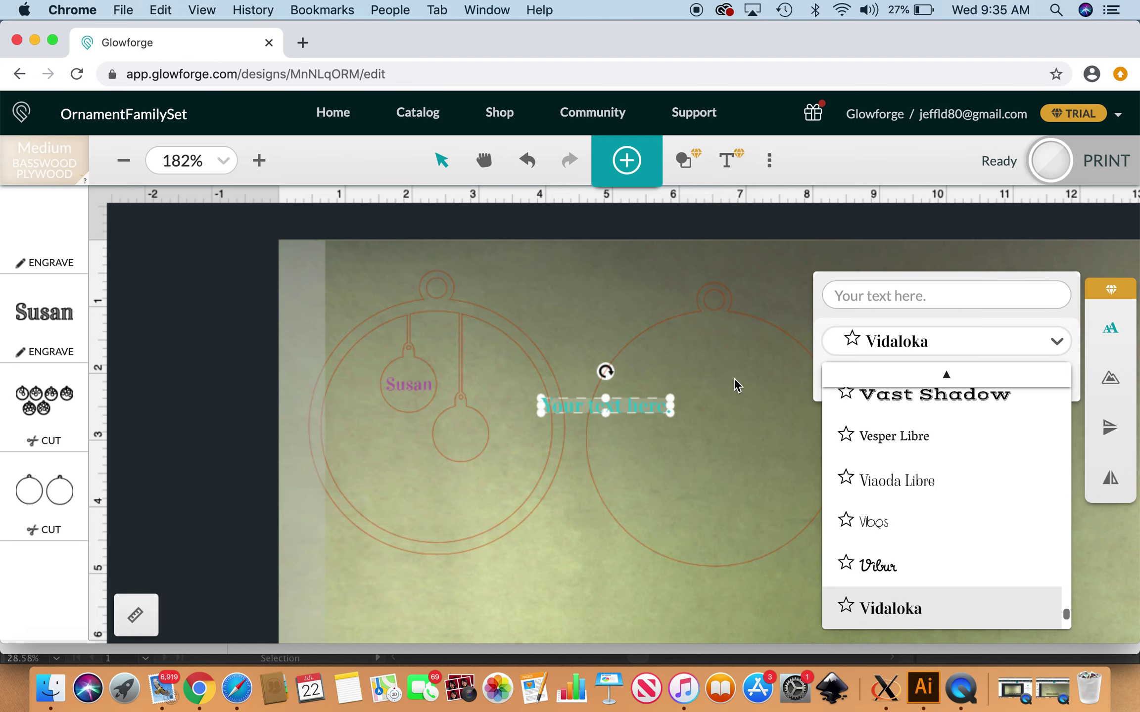
pyautogui.click(909, 296)
pyautogui.write('Kevin')
pyautogui.press('Return')
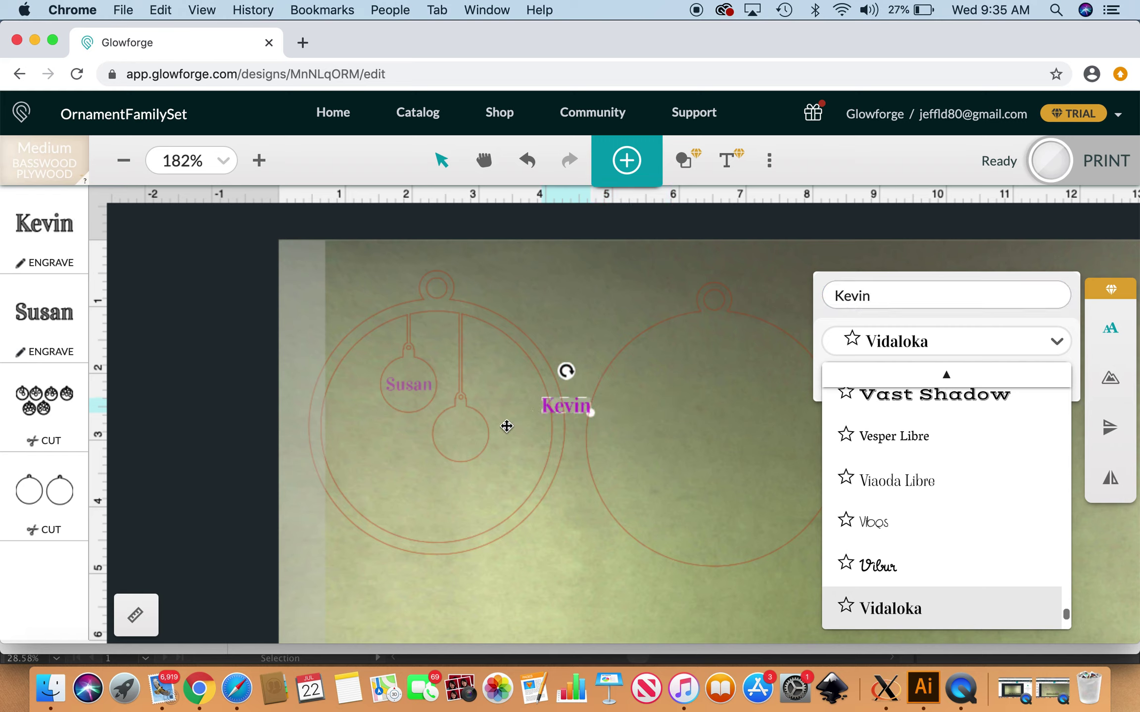
pyautogui.moveTo(554, 407); pyautogui.dragTo(483, 444)
pyautogui.click(508, 409)
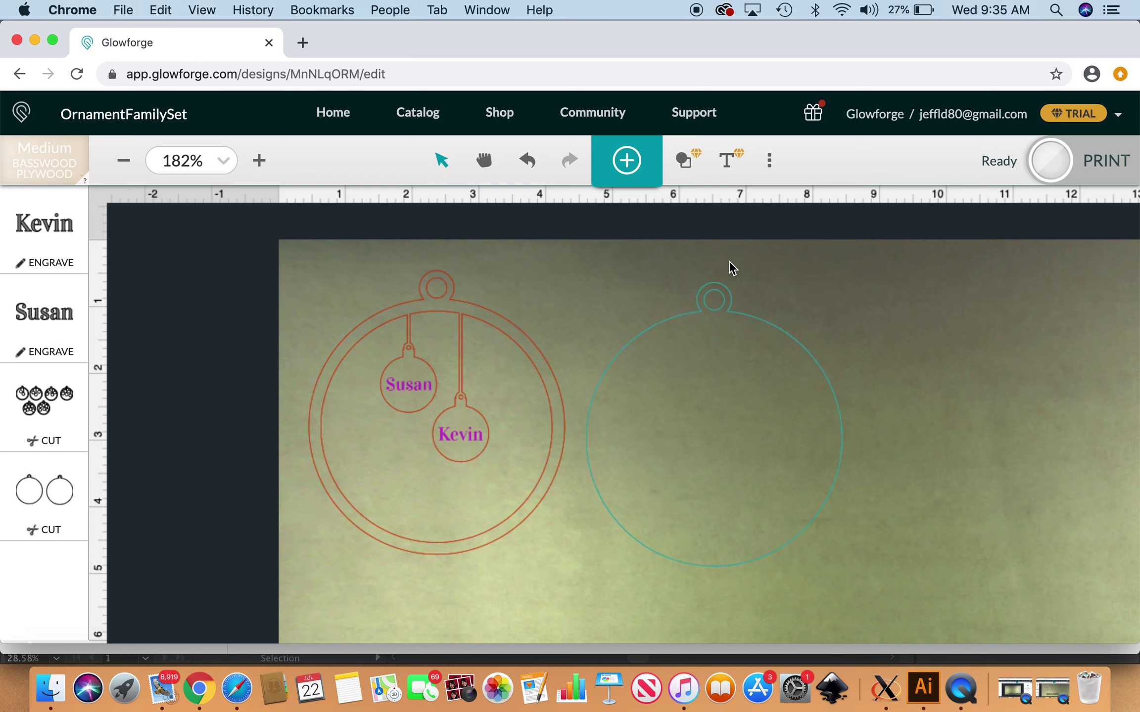
# Add the text 'The Smith Family' and move it into the right ornament
pyautogui.click(727, 168)
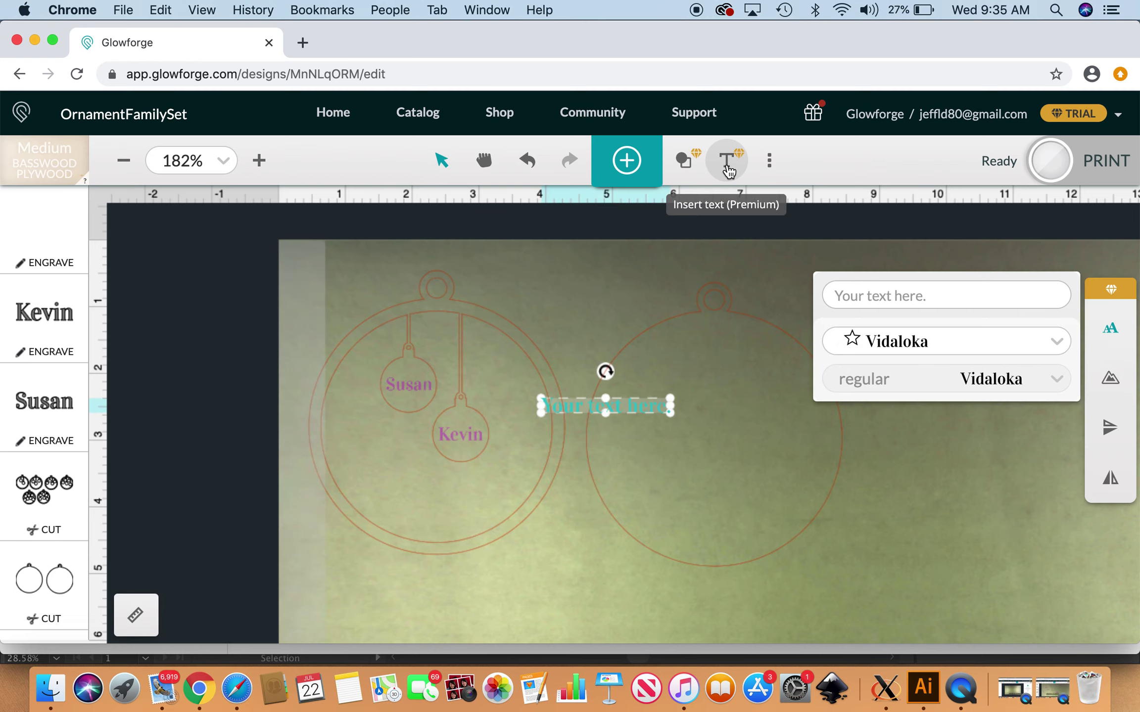
pyautogui.click(860, 302)
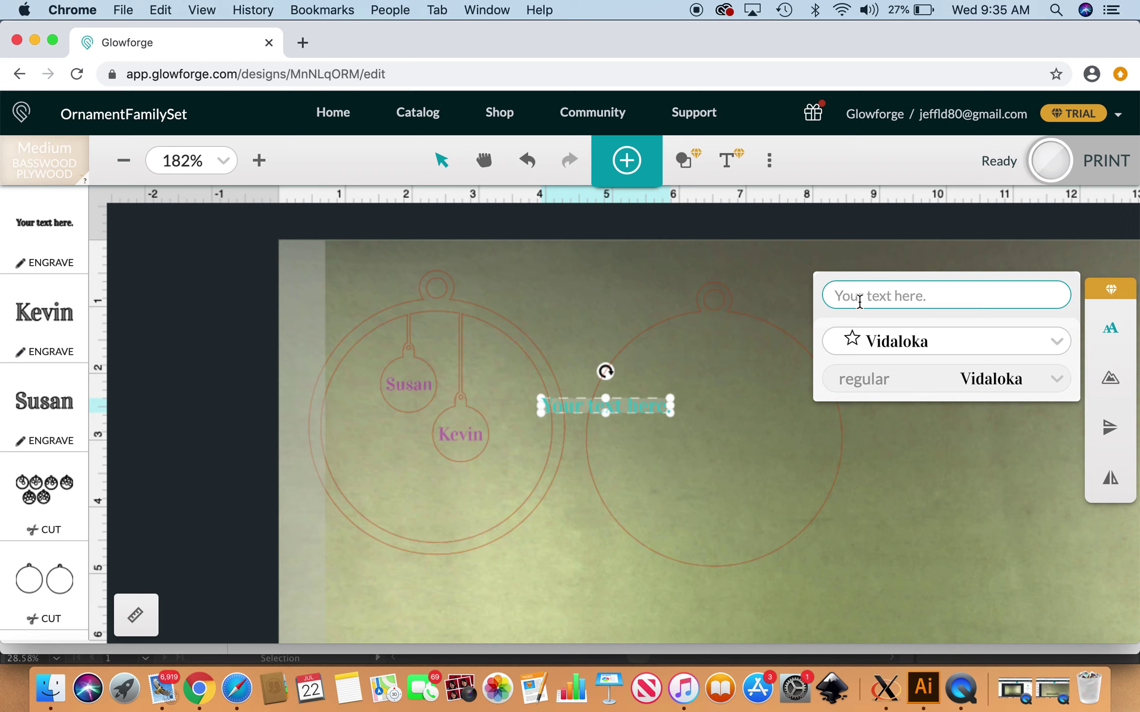
pyautogui.write('The Smith Family')
pyautogui.press('Return')
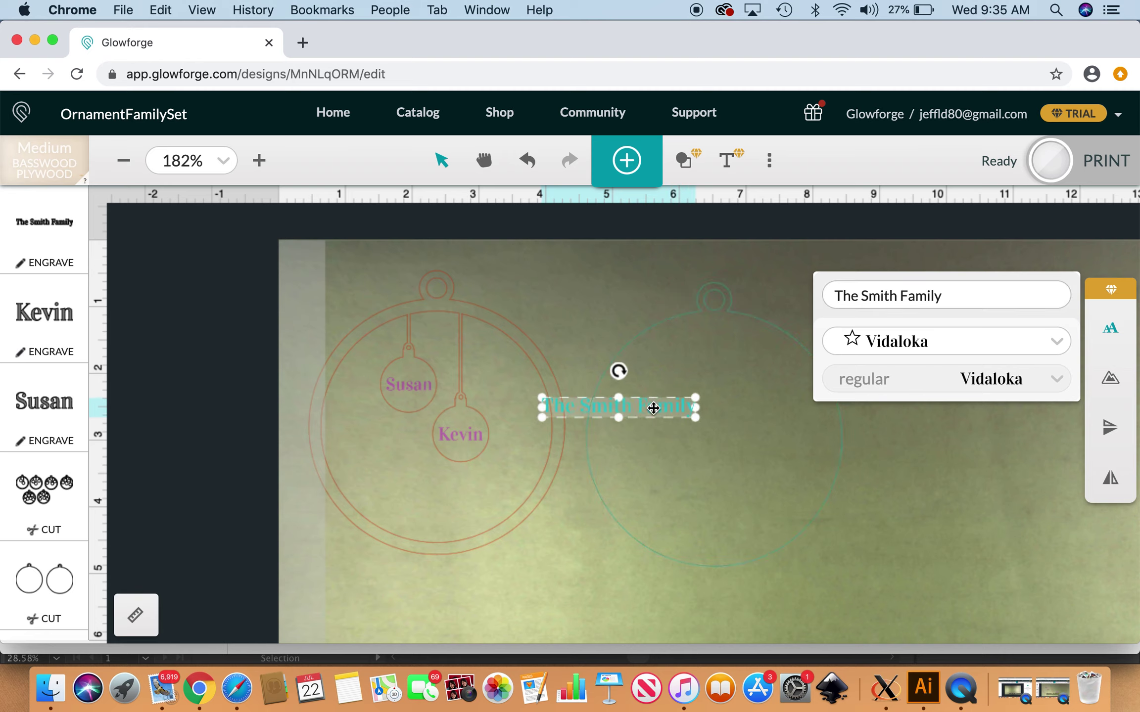
pyautogui.moveTo(653, 408); pyautogui.dragTo(749, 495)
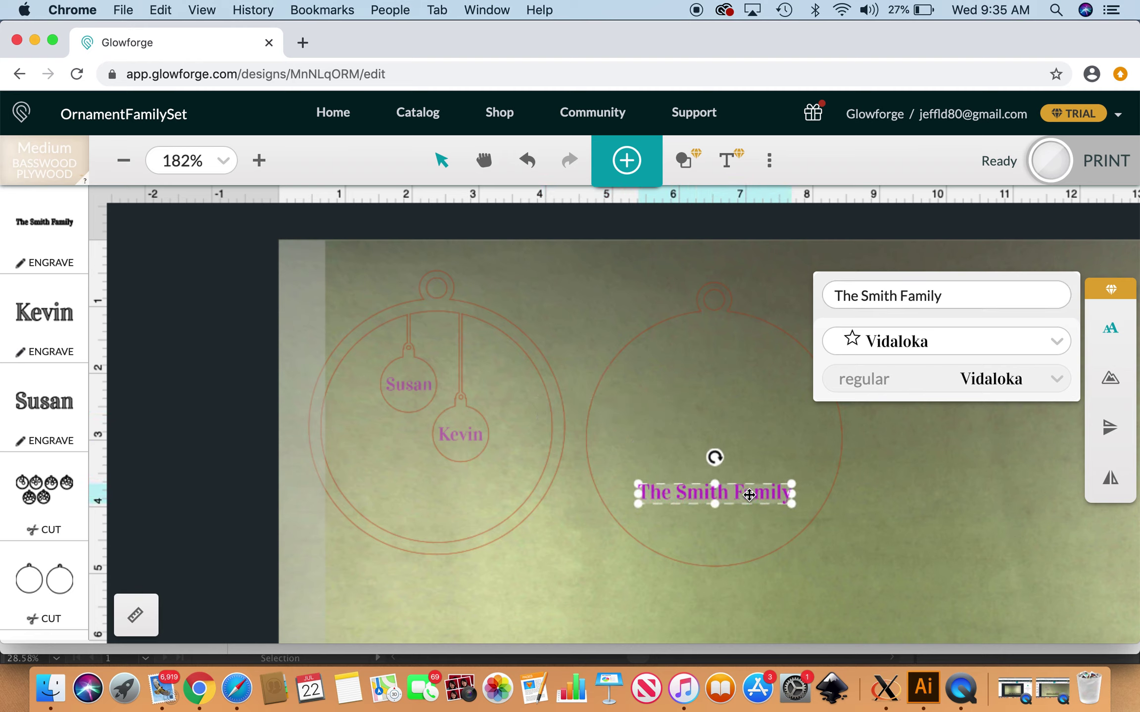
pyautogui.click(944, 295)
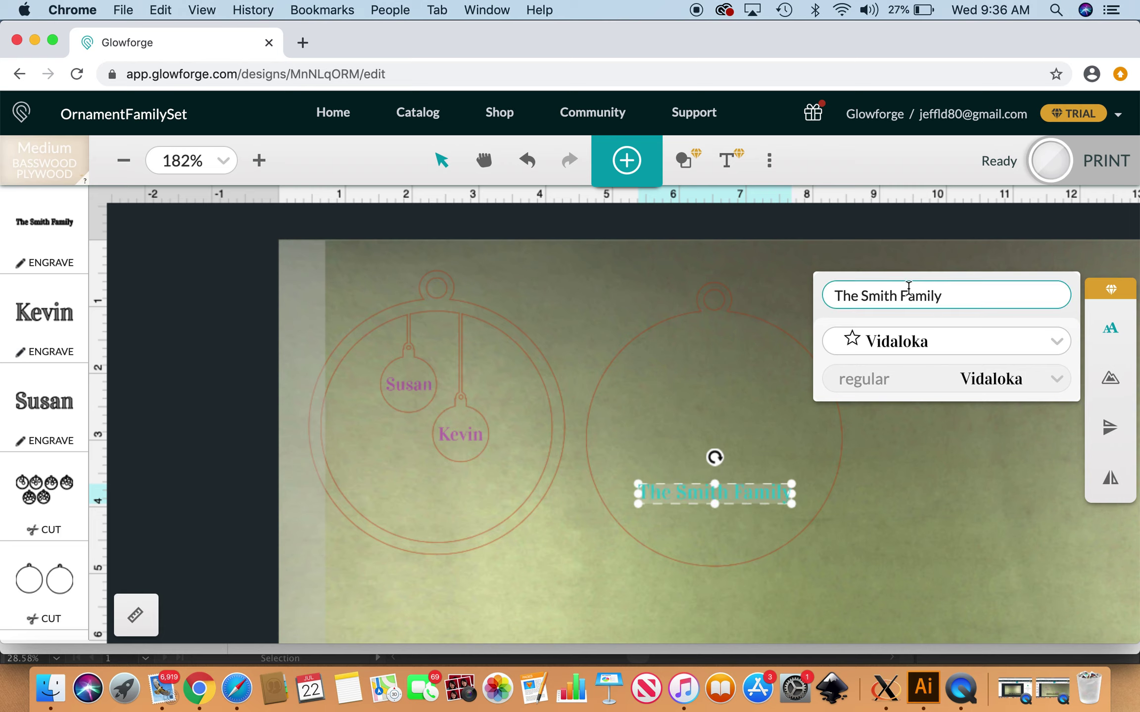
pyautogui.press('Escape')
# Add a smaller 'Est. 2020' below the family name and nudge 'The Smith Family' down slightly
pyautogui.click(737, 171)
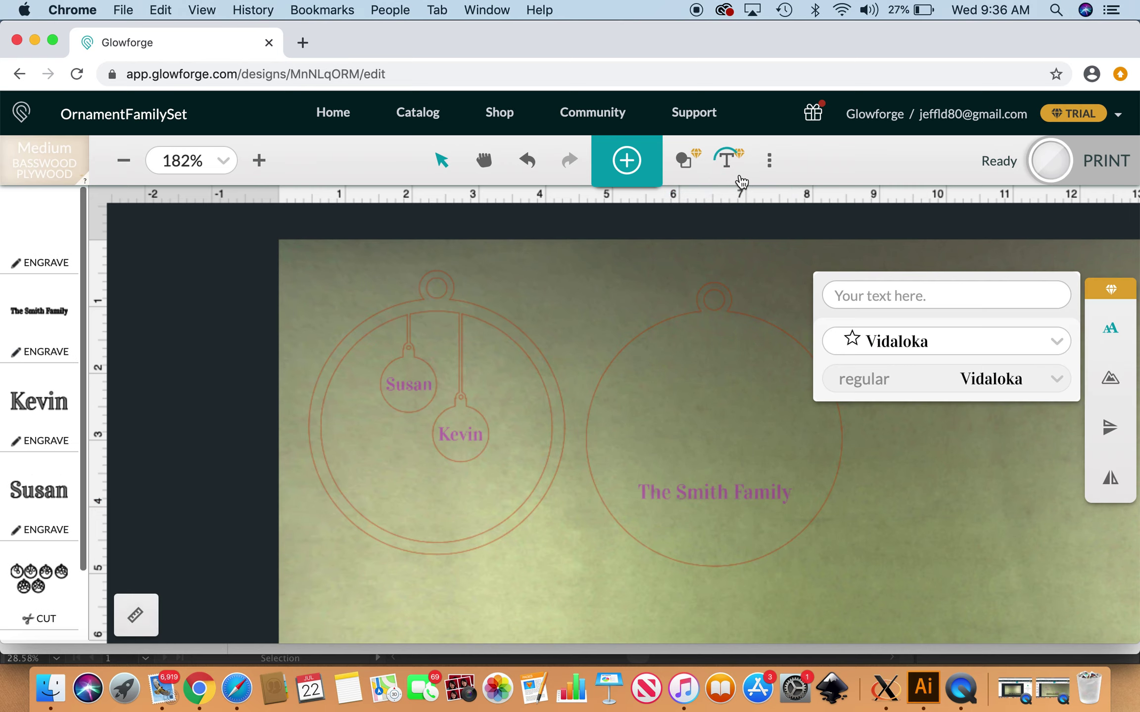
pyautogui.click(877, 292)
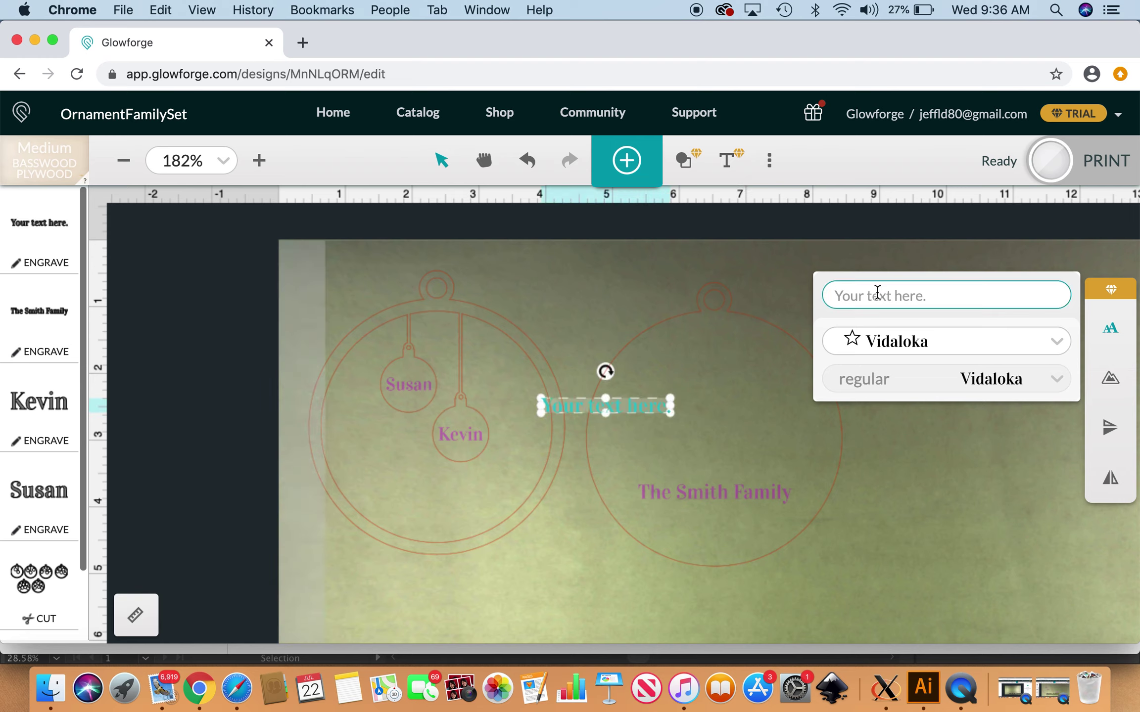
pyautogui.write('Est. 2020')
pyautogui.press('Return')
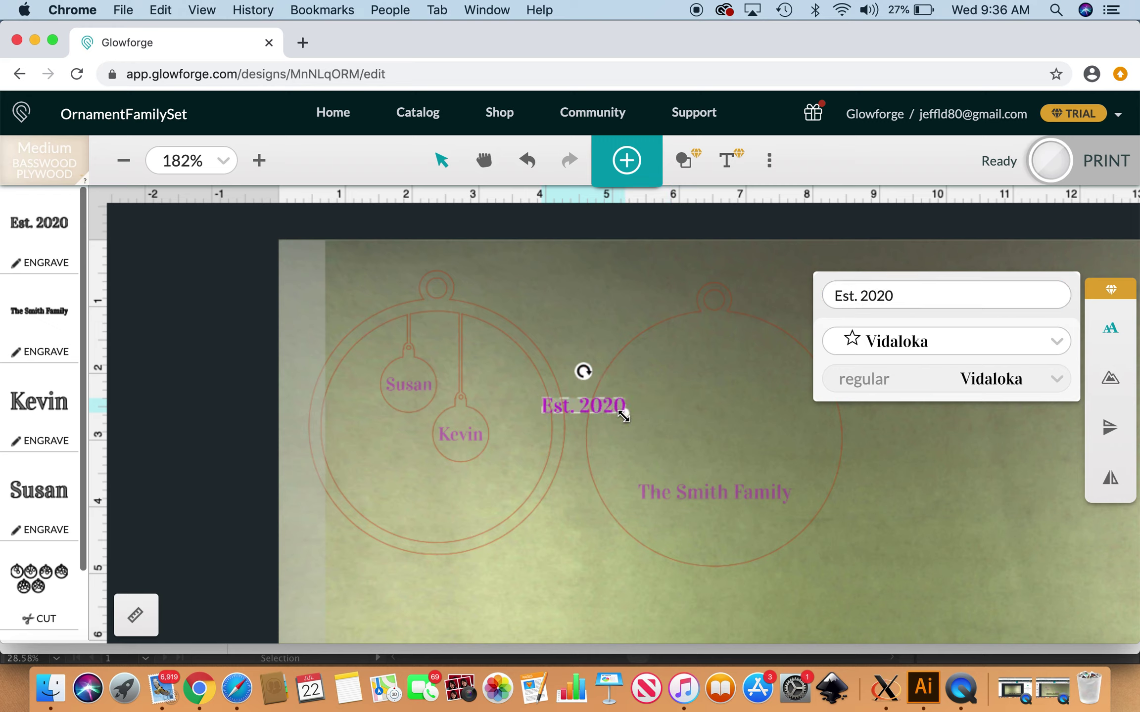
pyautogui.moveTo(624, 415); pyautogui.dragTo(719, 518)
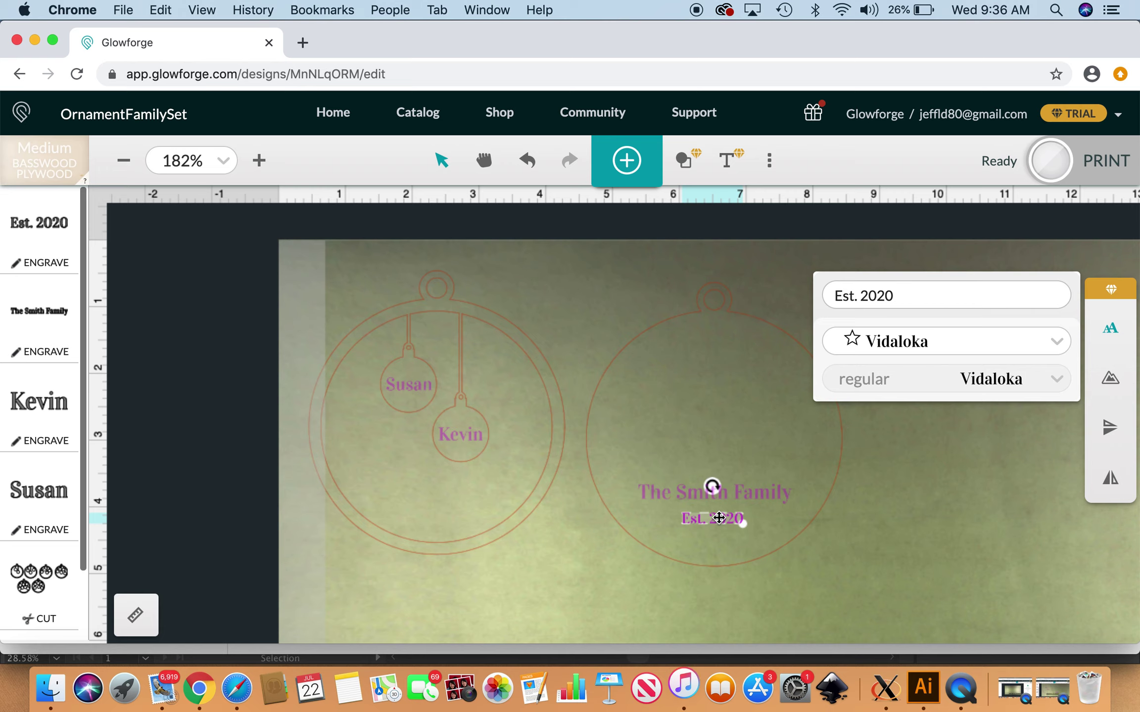
pyautogui.click(750, 492)
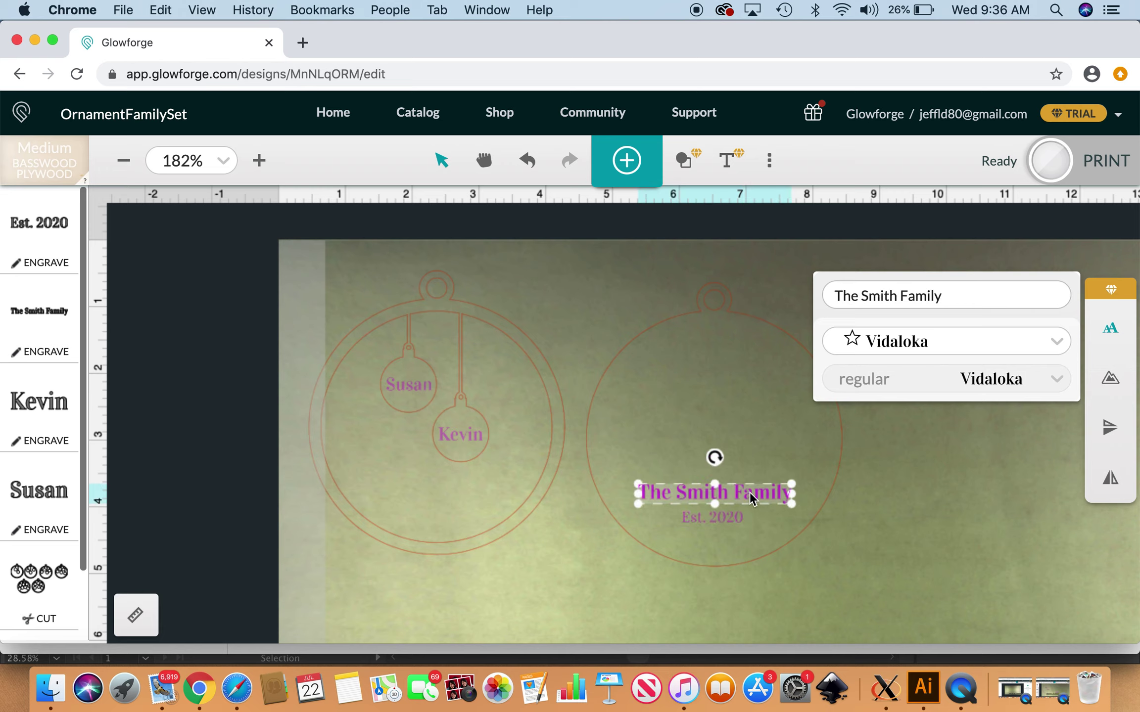
pyautogui.press('Down')
pyautogui.press('Down')
pyautogui.press('Down')
pyautogui.press('Down')
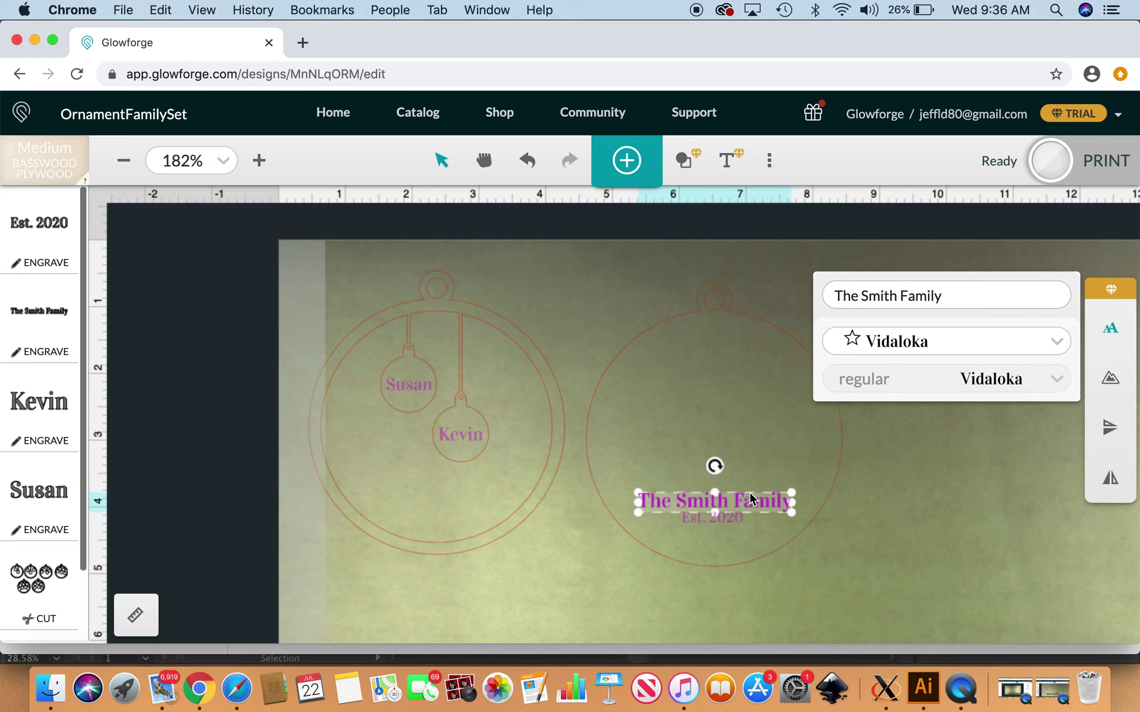
pyautogui.click(899, 503)
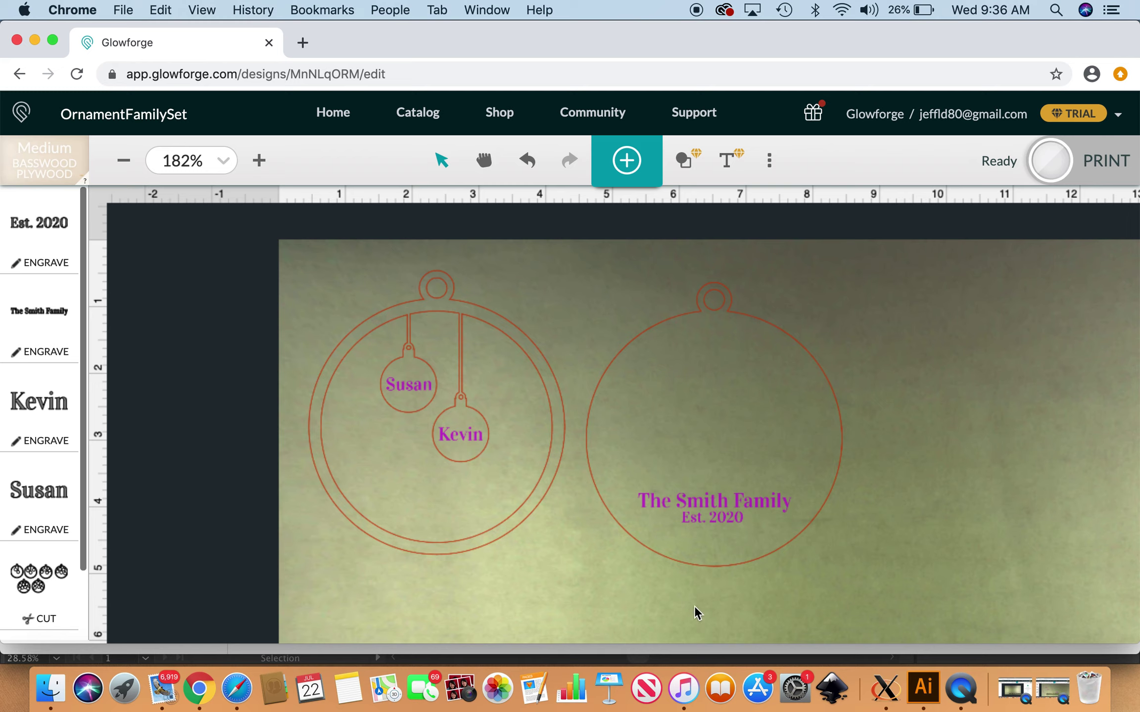
# Nudge the right ornament outline slightly left
pyautogui.click(699, 566)
pyautogui.press('Left')
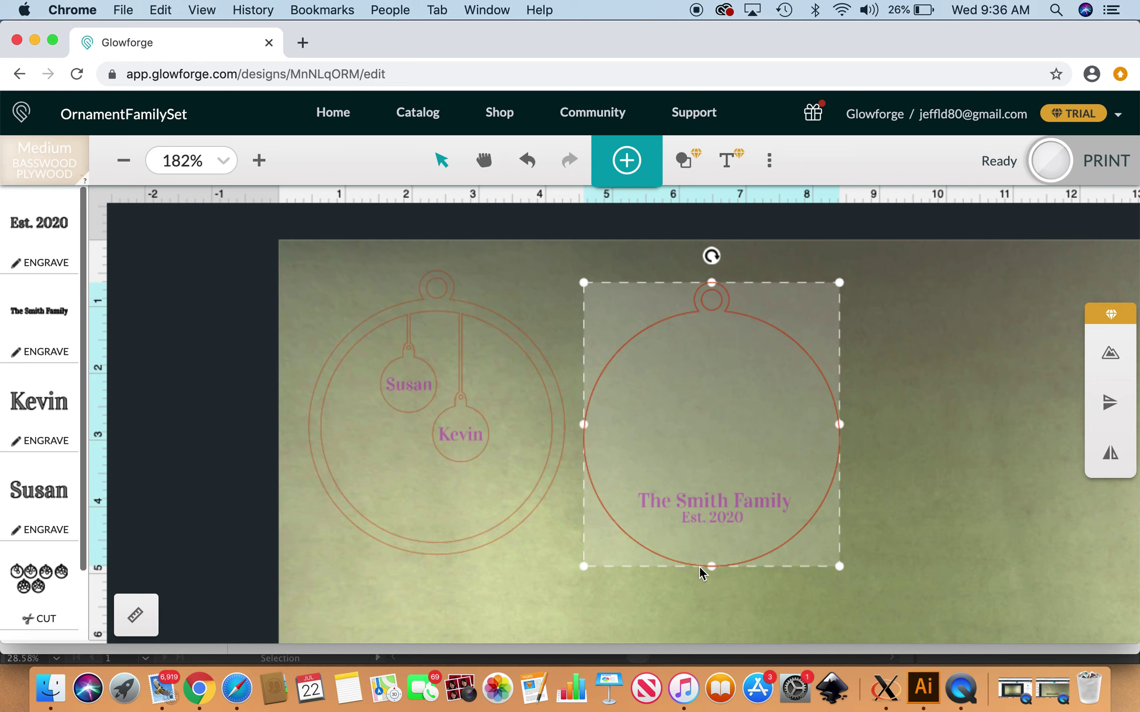
pyautogui.click(920, 499)
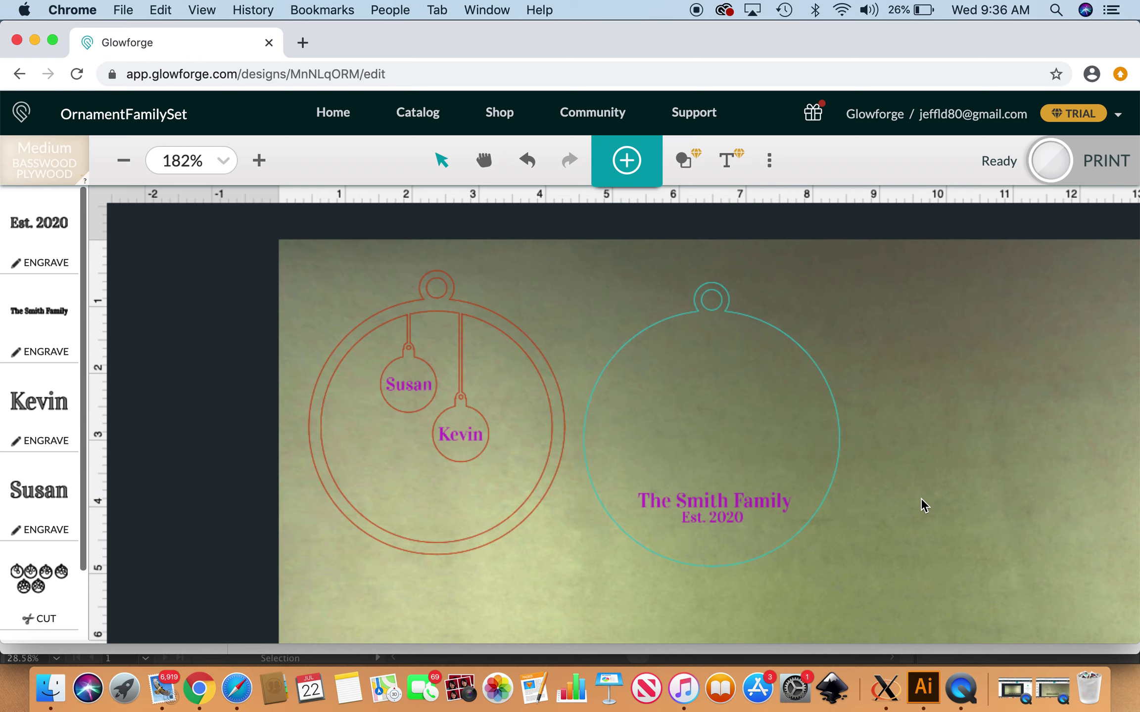
# Move the right ornament with its text over the left one, then back beside it
pyautogui.click(761, 304)
pyautogui.moveTo(689, 499); pyautogui.dragTo(423, 493)
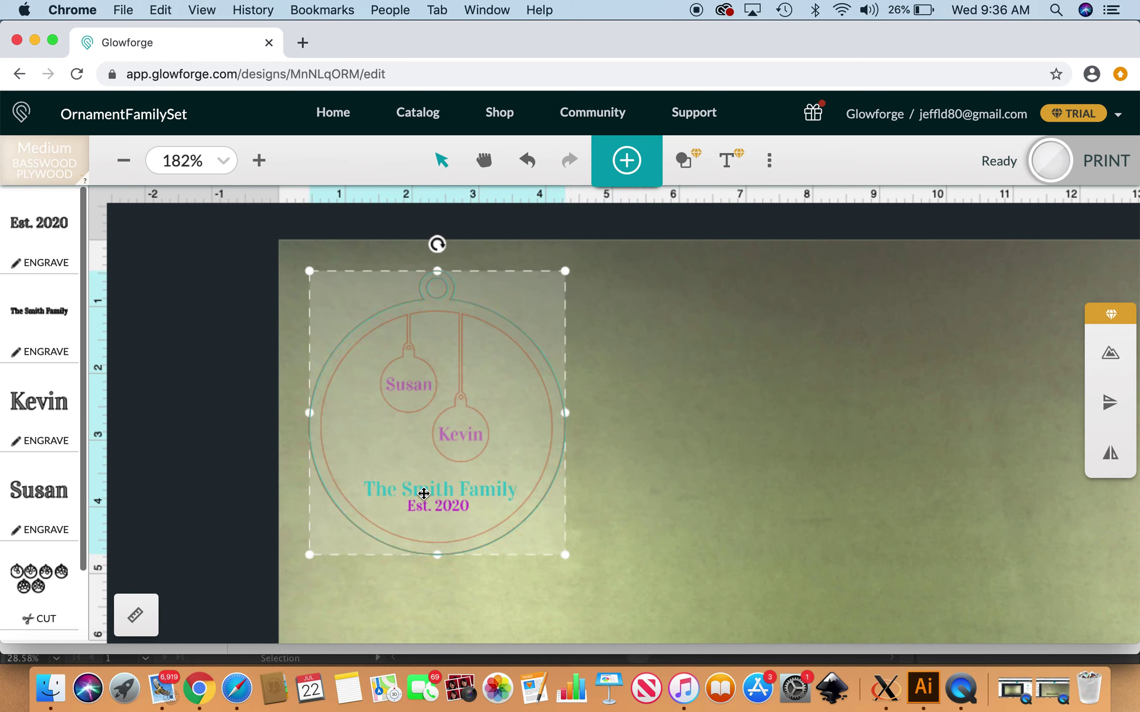
pyautogui.moveTo(424, 494); pyautogui.dragTo(683, 502)
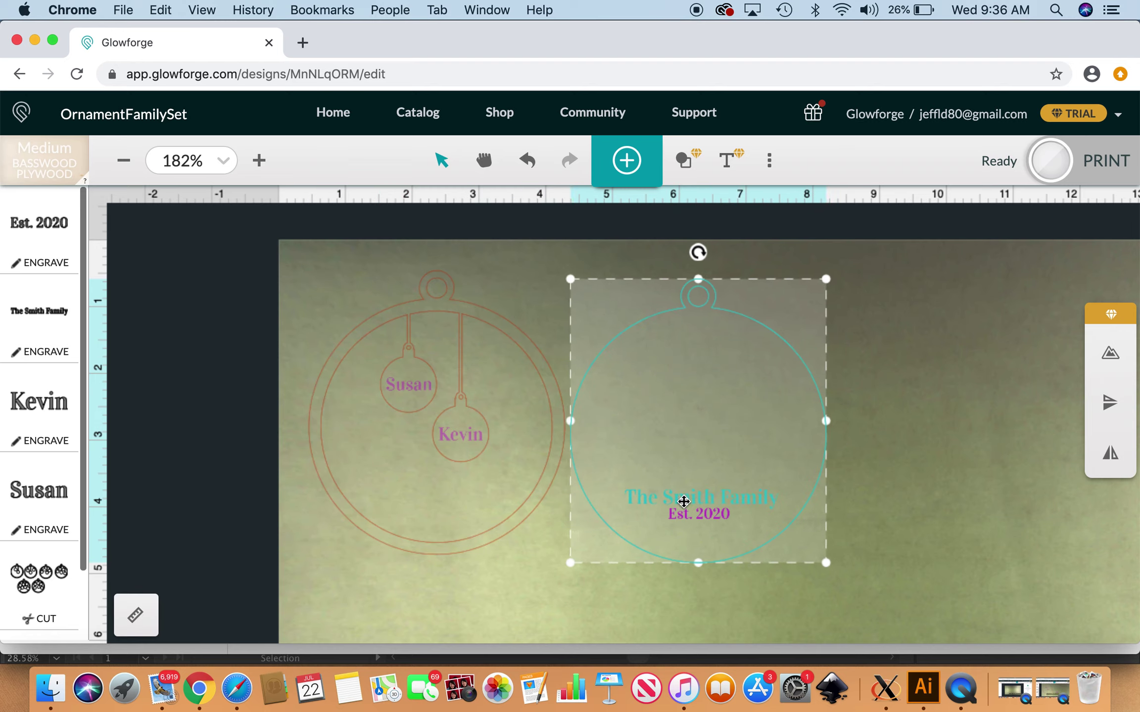
pyautogui.click(886, 437)
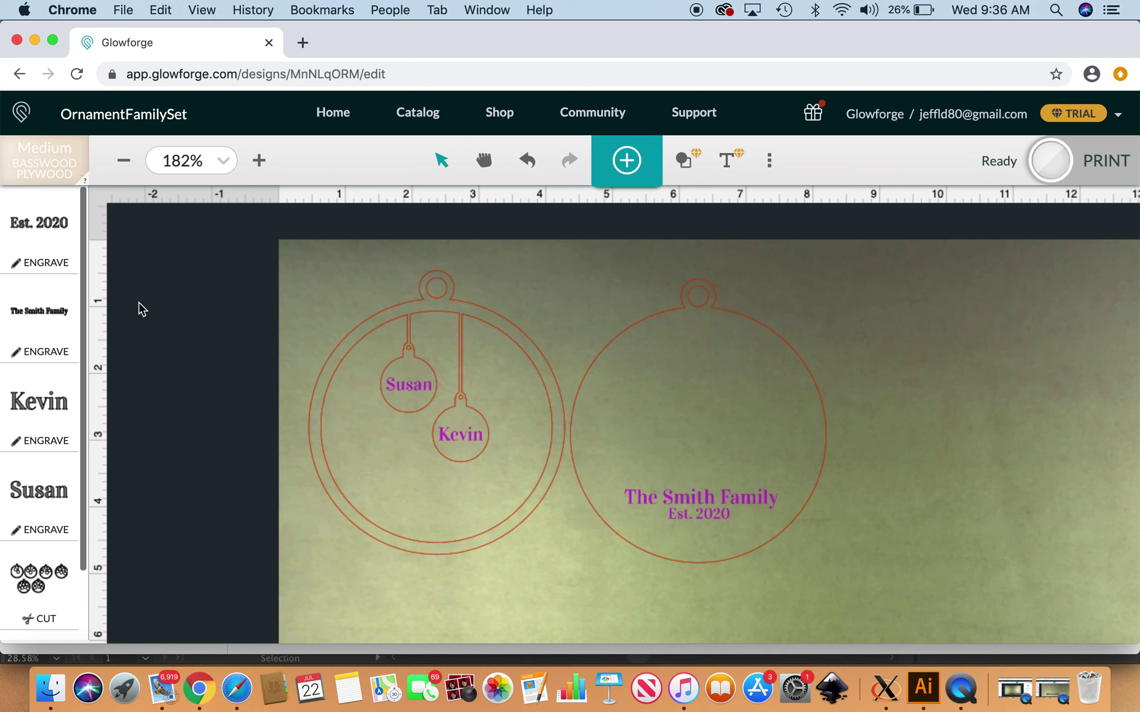
pyautogui.click(42, 244)
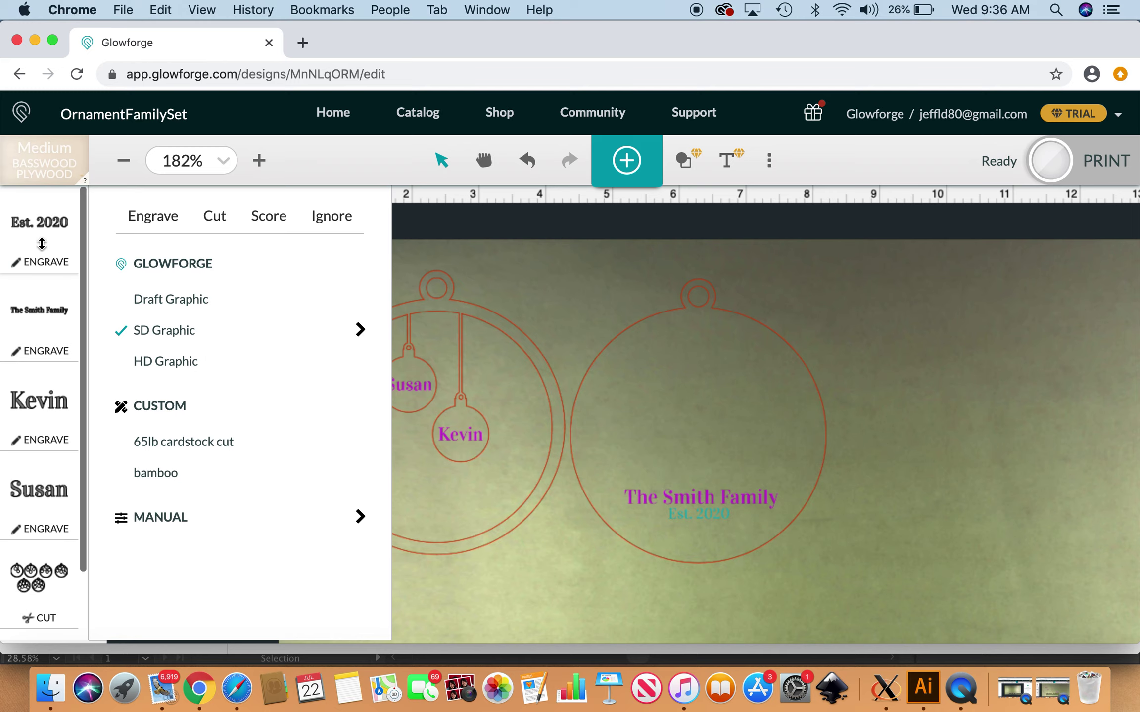
pyautogui.click(48, 347)
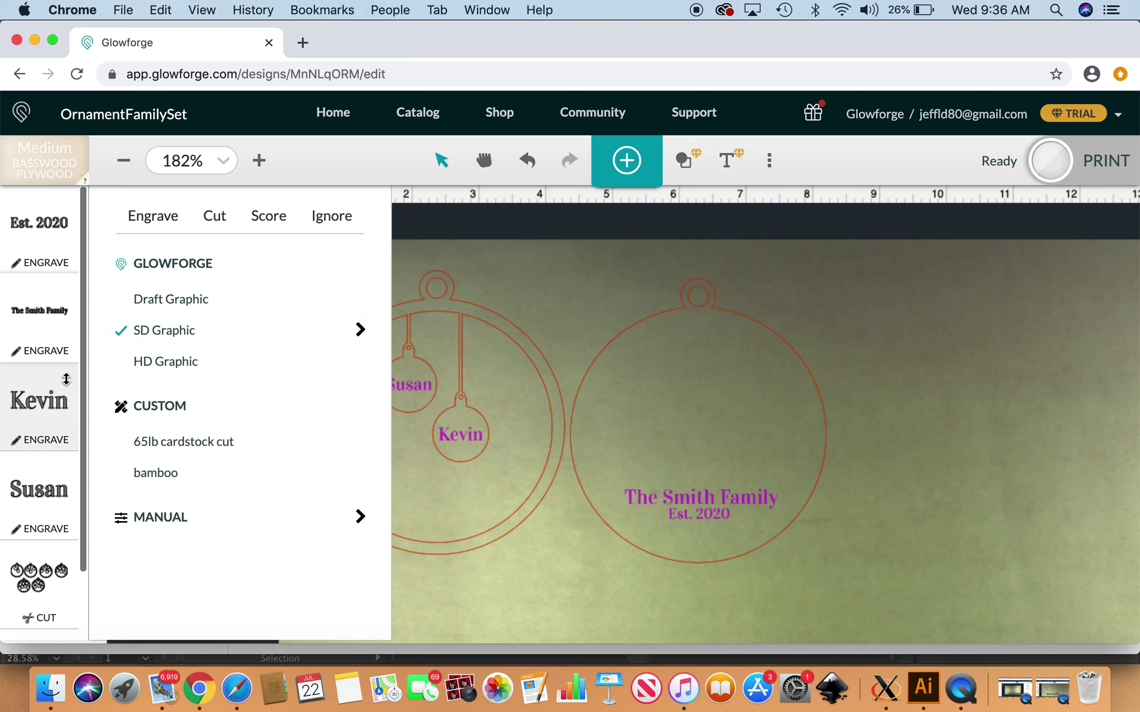
pyautogui.click(64, 379)
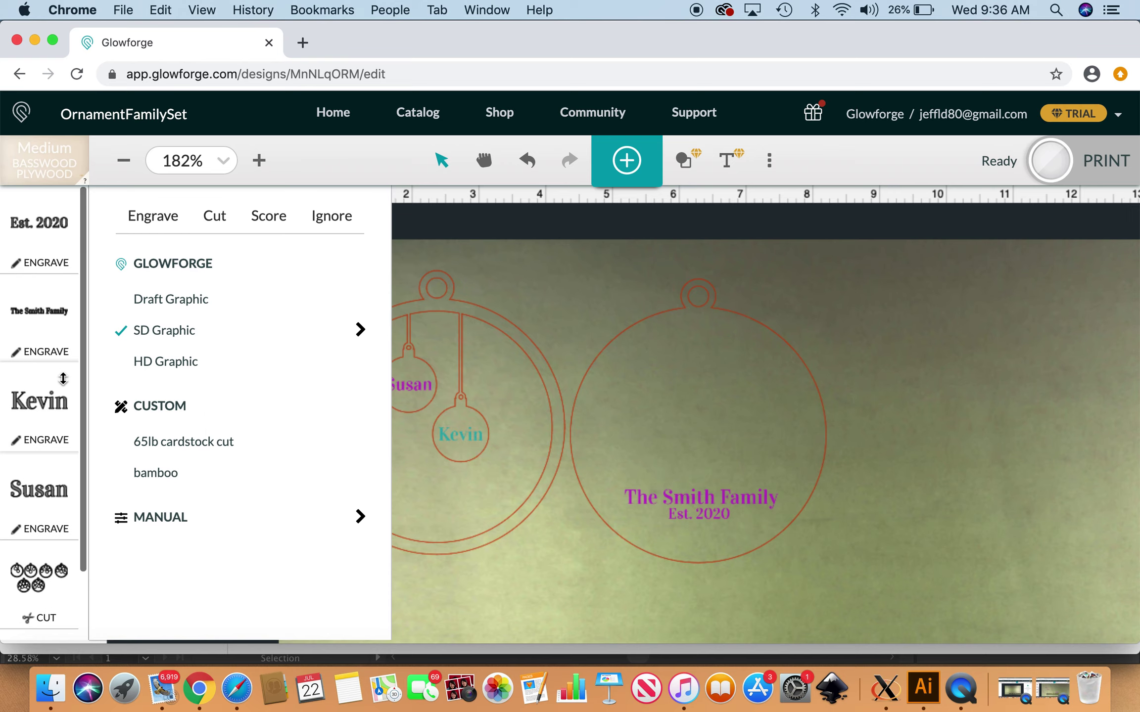
pyautogui.click(43, 473)
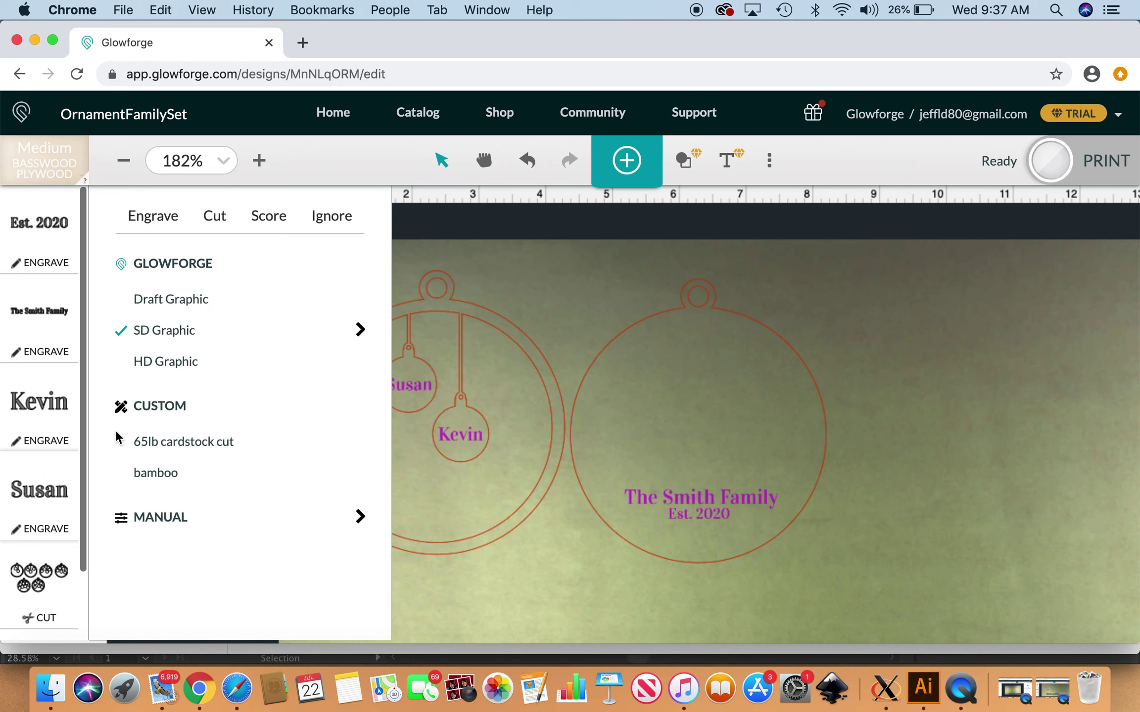
pyautogui.scroll(-3, 53, 514)
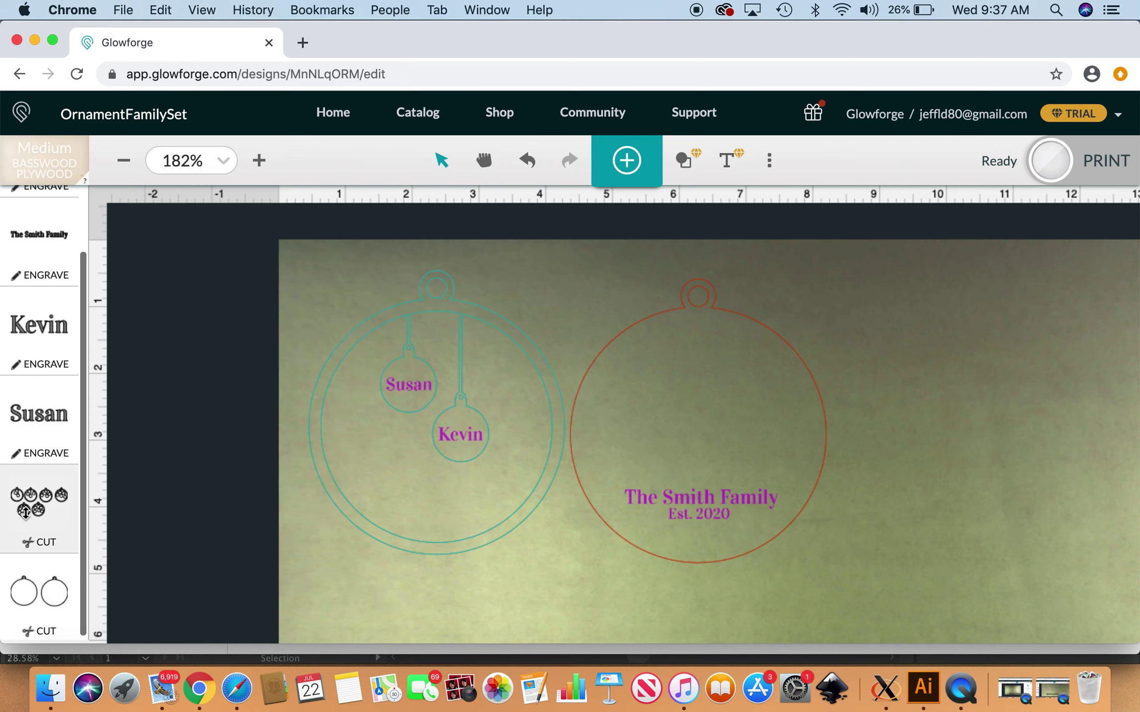
pyautogui.scroll(-1, 53, 514)
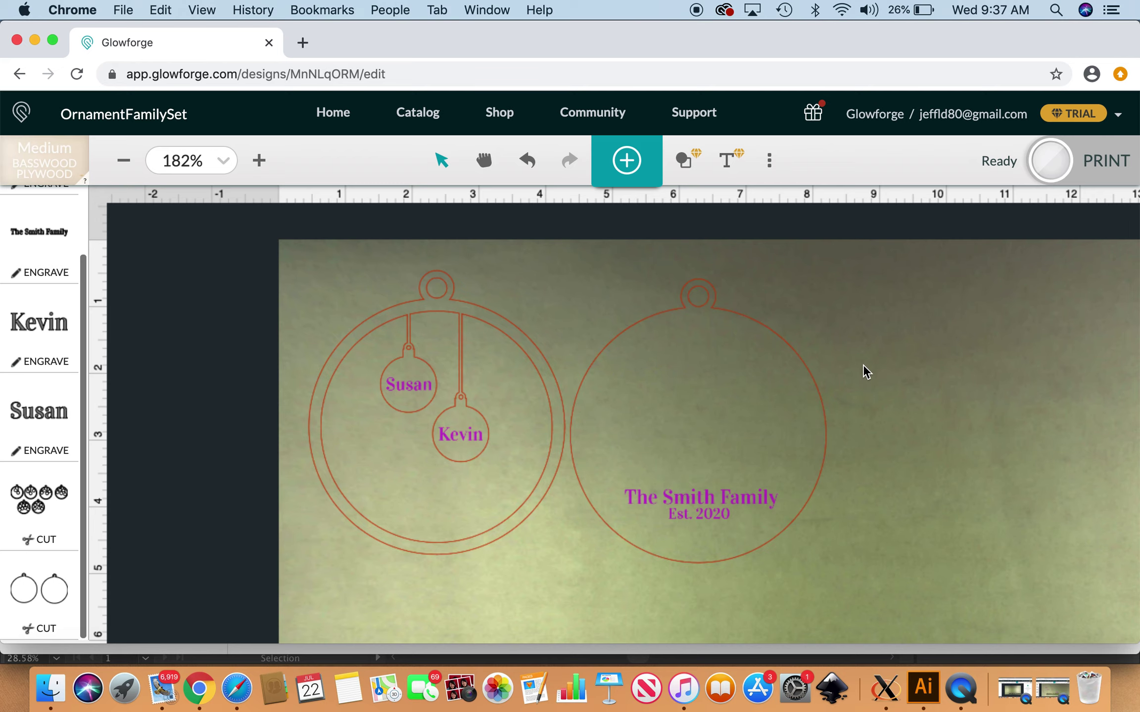
# Zoom out from 182% to 132% and pan to show the full bed with both ornaments top-left
pyautogui.scroll(-2, 862, 365)
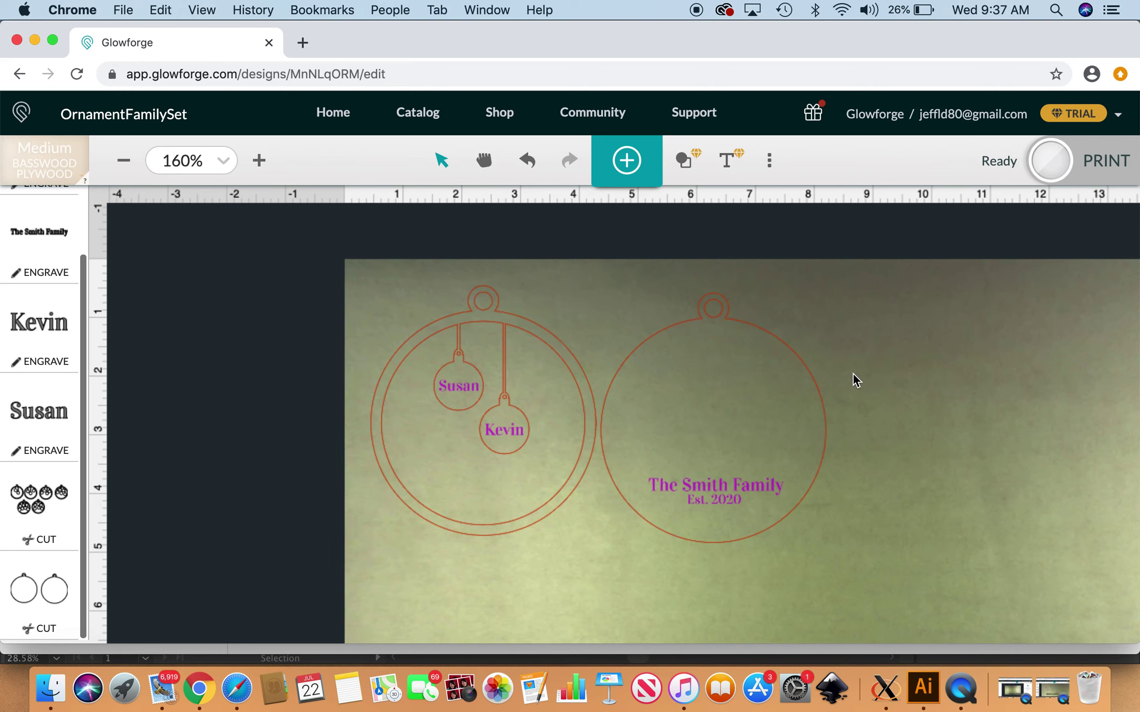
pyautogui.scroll(-2, 853, 381)
pyautogui.hscroll(5, 853, 381)
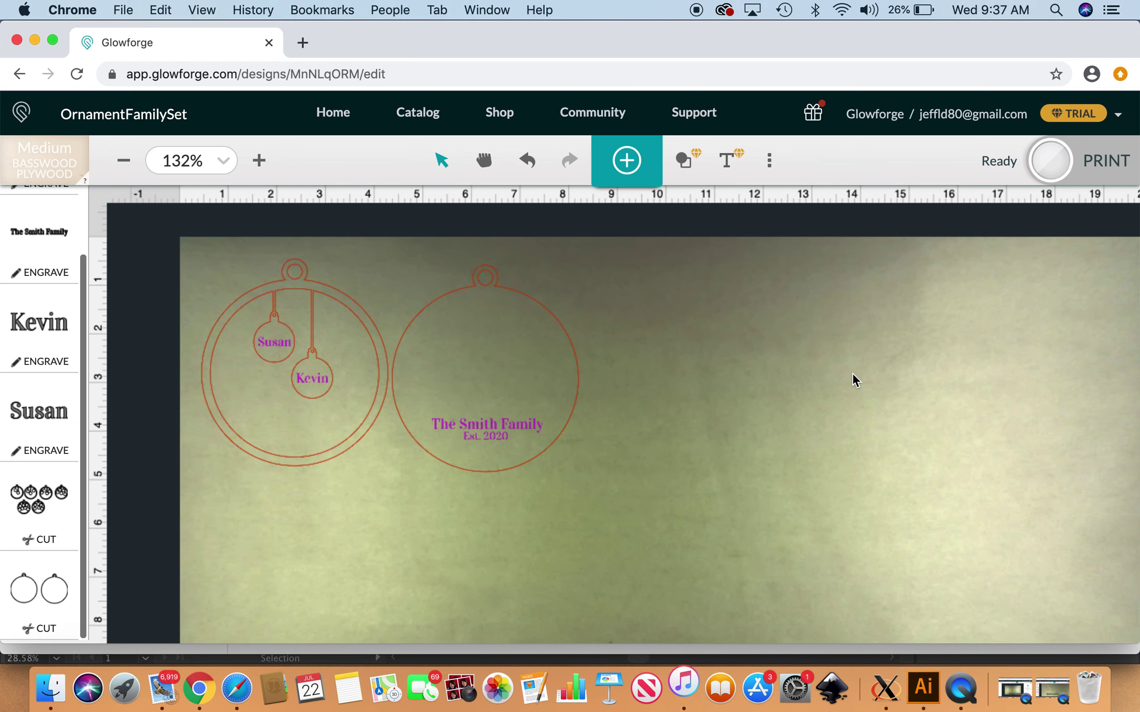
pyautogui.hscroll(2, 853, 373)
pyautogui.scroll(-1, 852, 373)
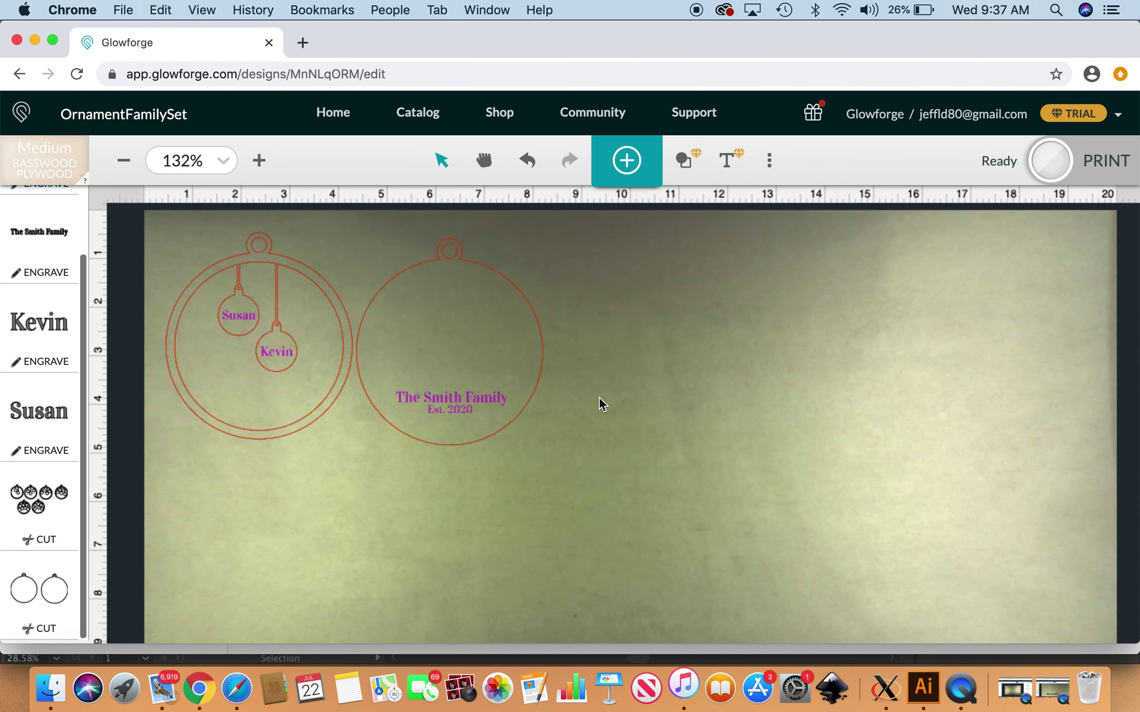